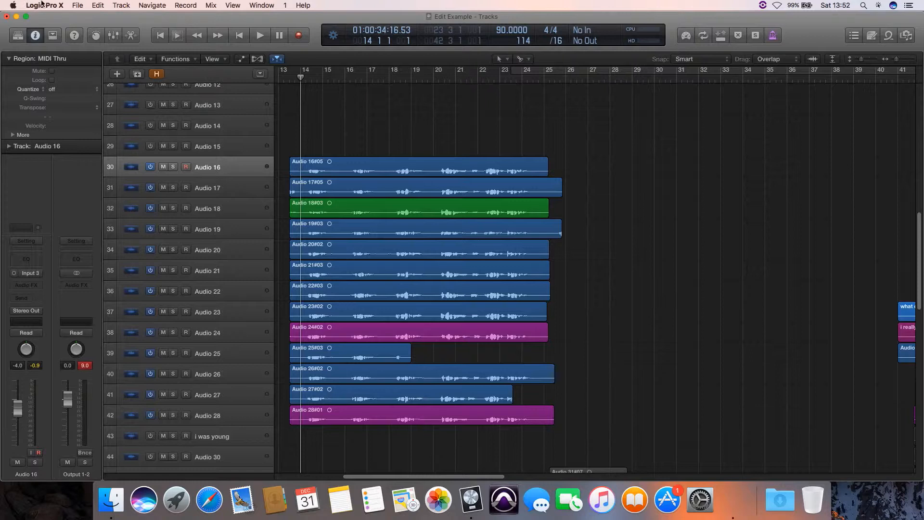
Open the key command editor and search the command list for "new track"
left_click(42, 6)
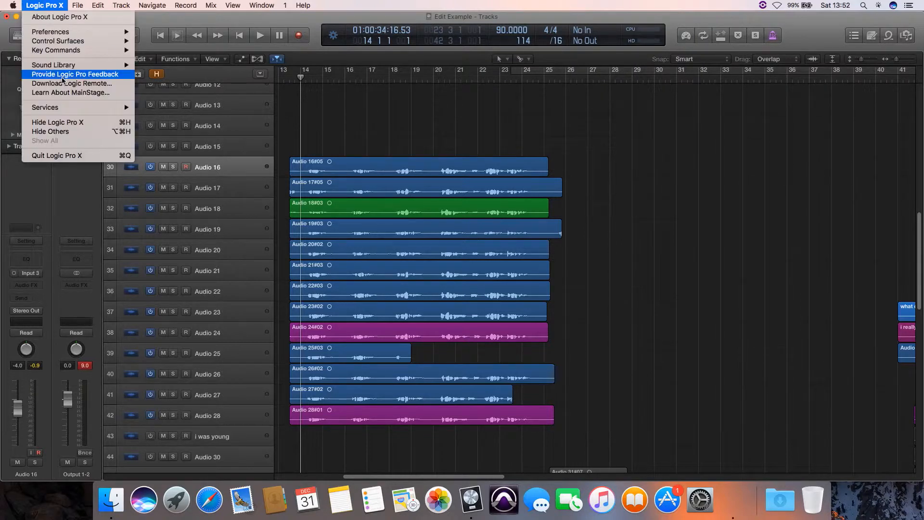
mouse_move(59, 50)
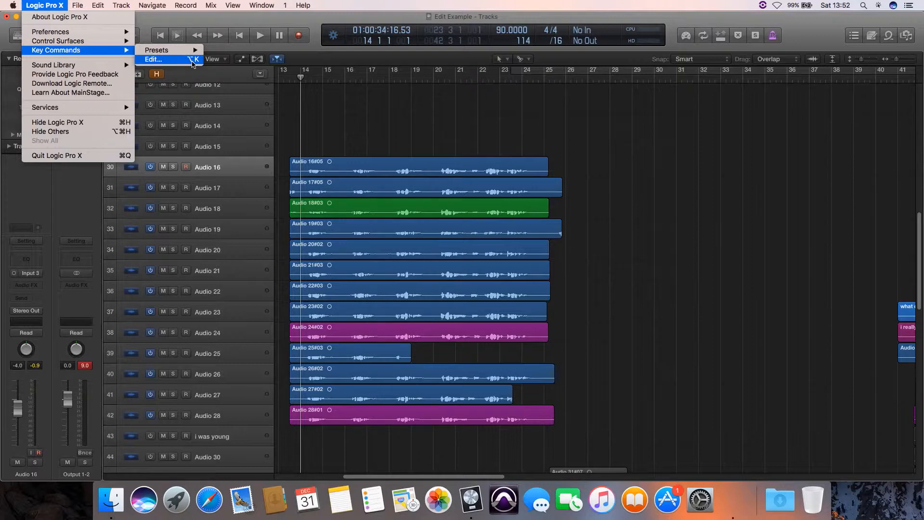
key("alt+k")
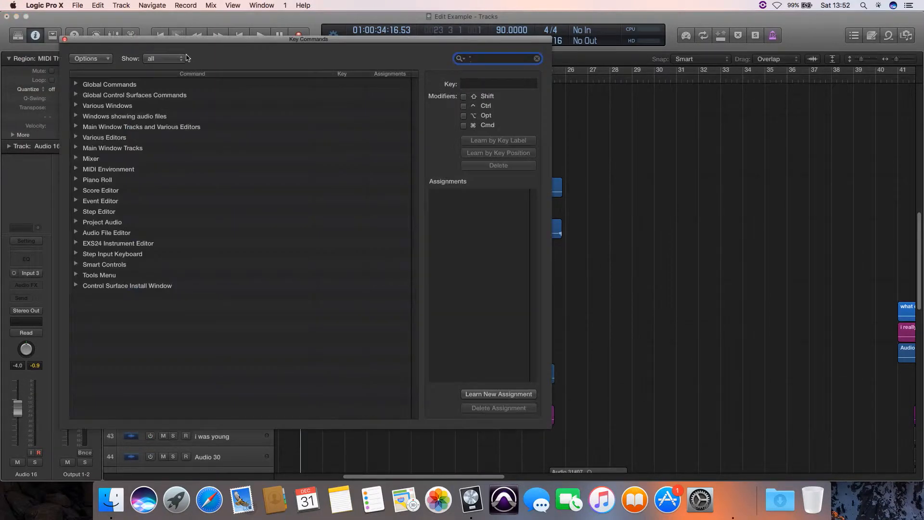
left_click_drag(184, 43, 247, 51)
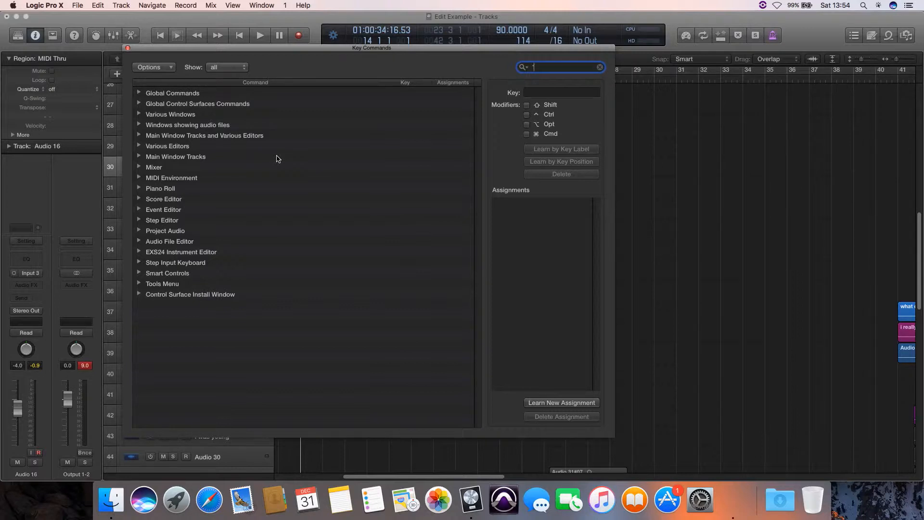
type("new tr")
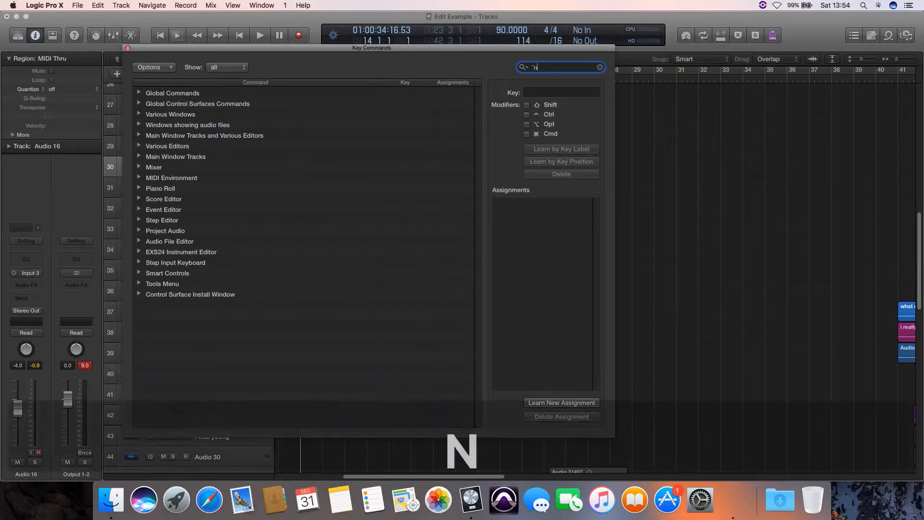
type("ack")
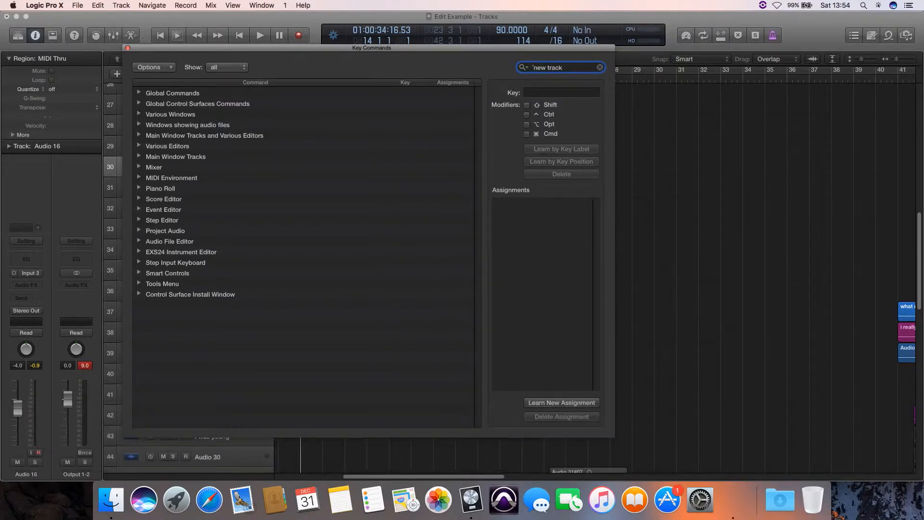
key("Left")
key("Left")
key("Left")
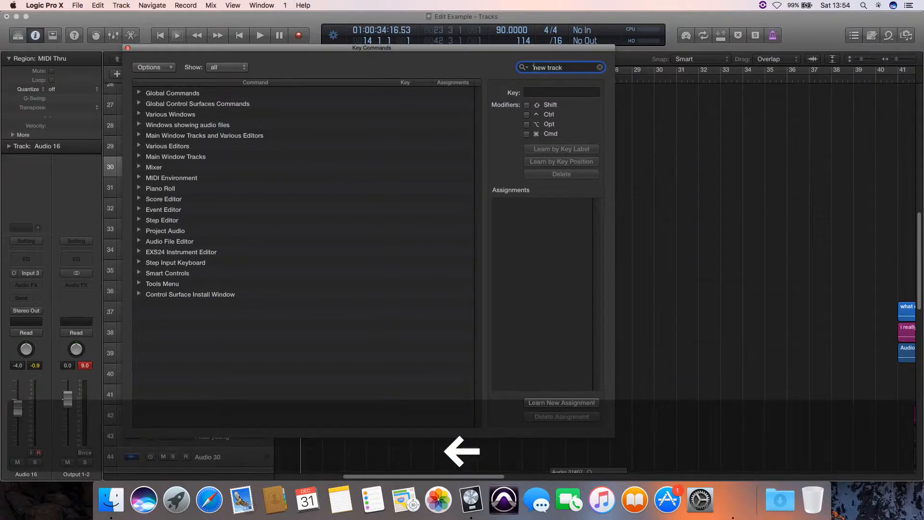
key("BackSpace")
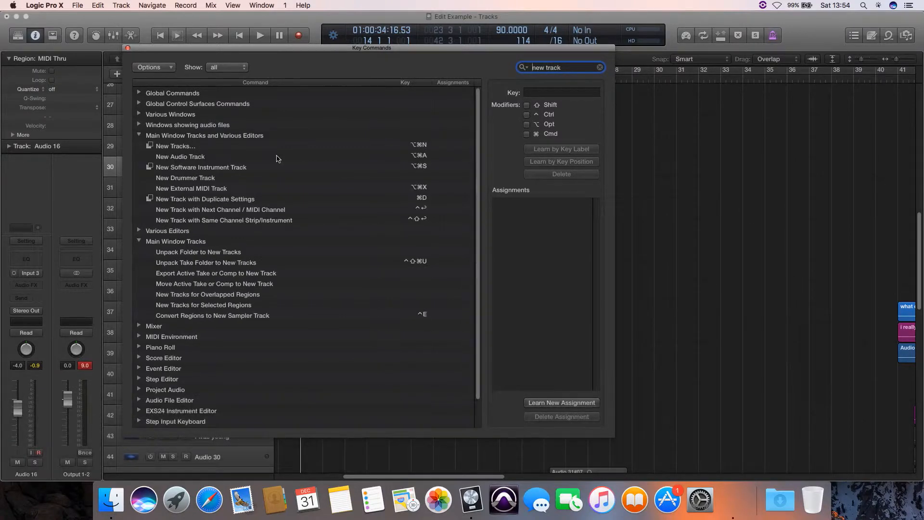
Assign Shift+Command+N to the New Tracks command by key label, accepting the overlap with New Empty Project, and close the key command editor
left_click(214, 157)
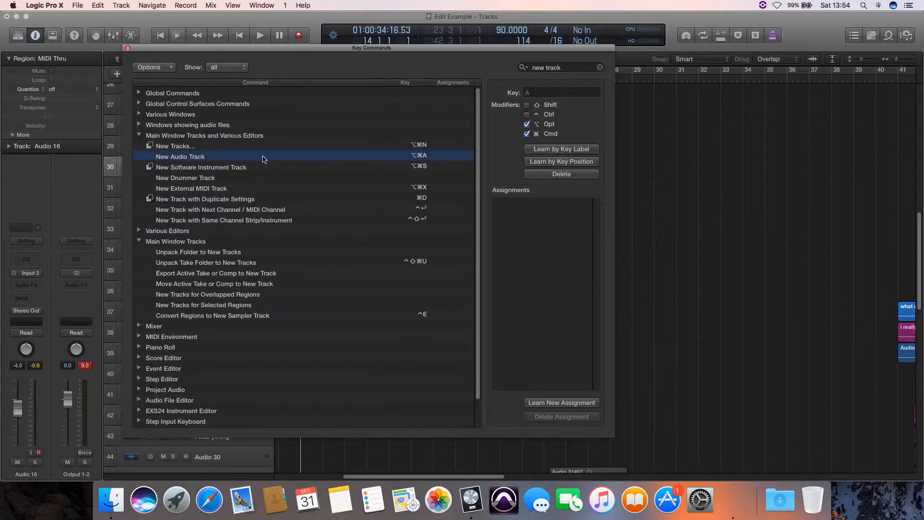
left_click(385, 147)
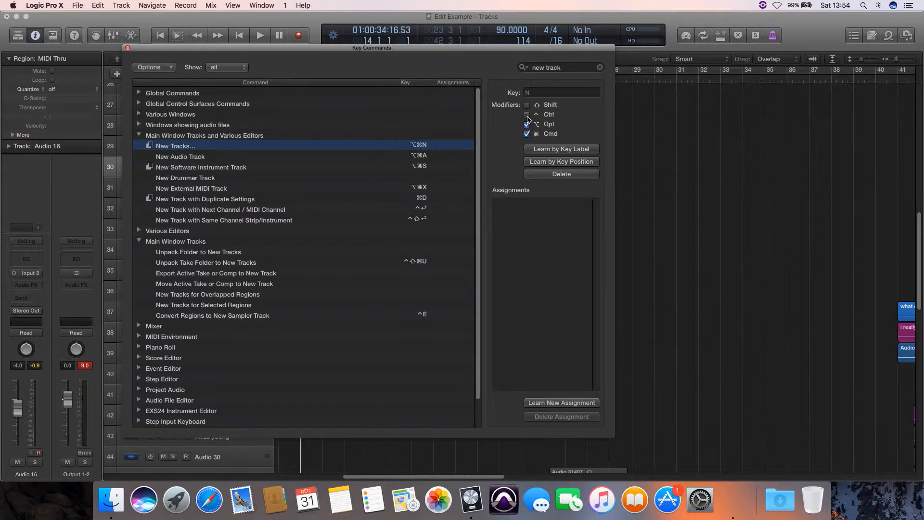
left_click(562, 150)
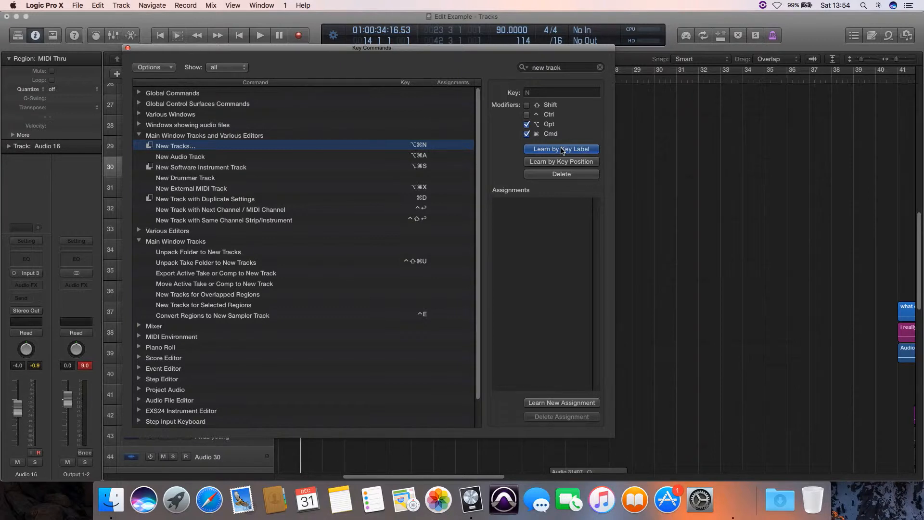
key("shift+super+n")
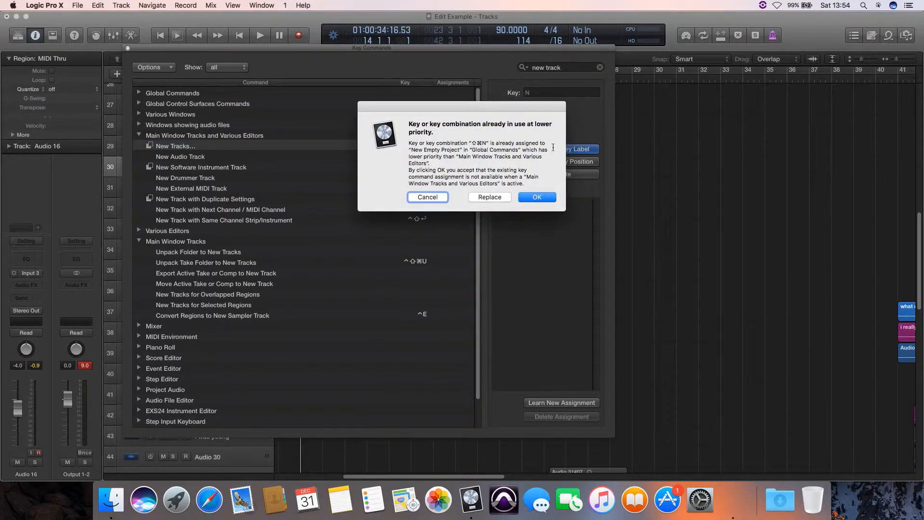
left_click_drag(491, 110, 435, 190)
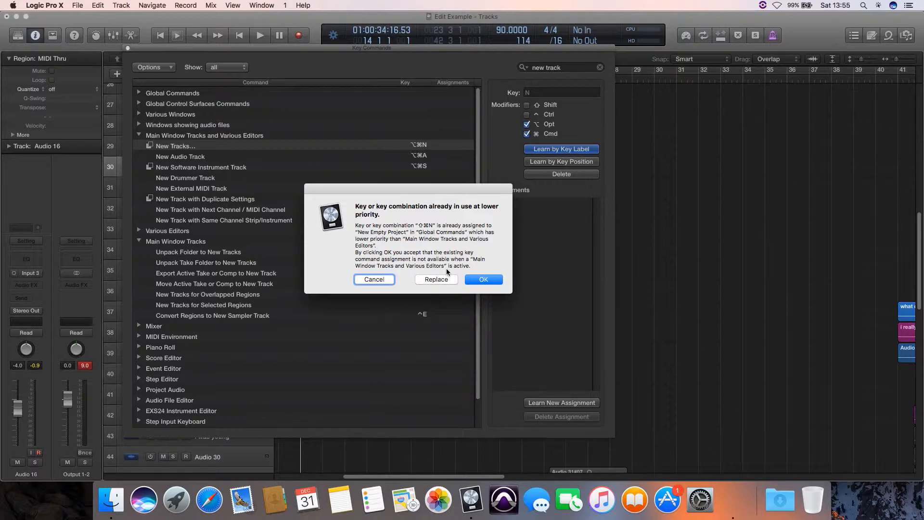
left_click_drag(356, 239, 386, 239)
left_click(484, 280)
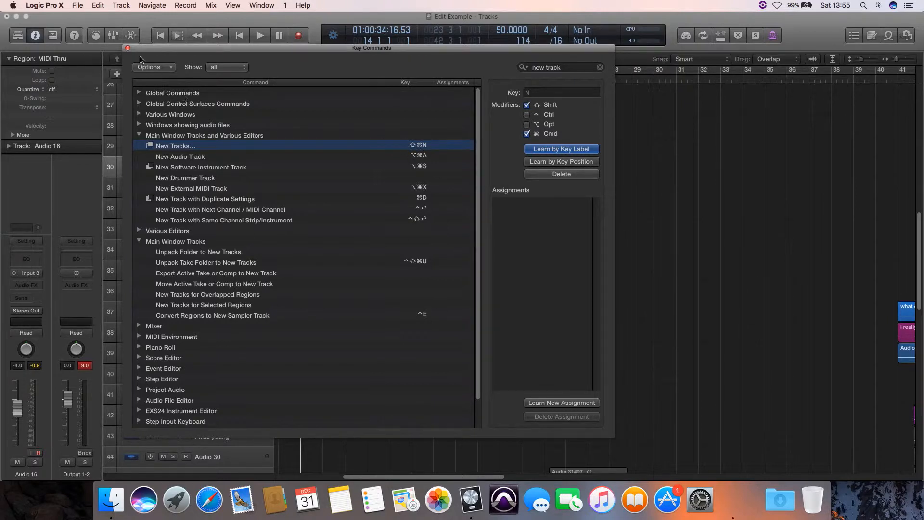
left_click(128, 48)
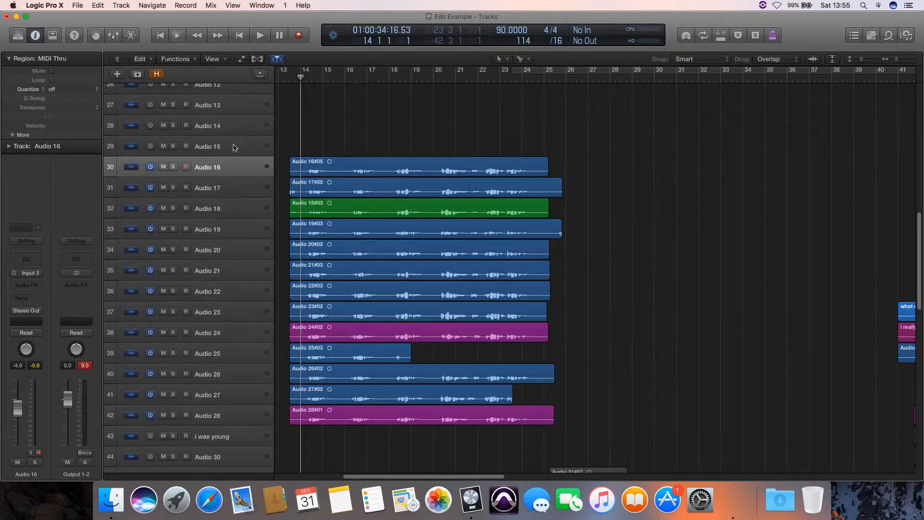
Select the Audio 15 track and run the New Tracks command with its newly assigned key combination
left_click(236, 147)
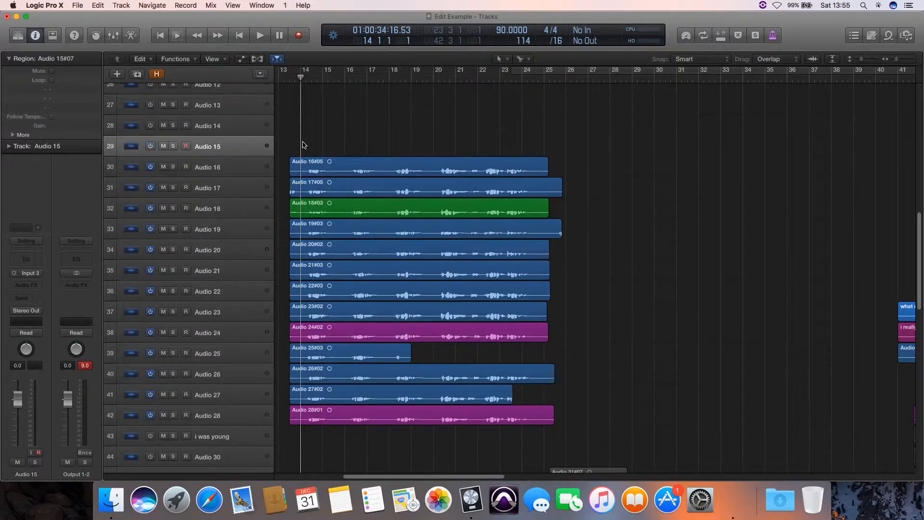
key("shift+super+n")
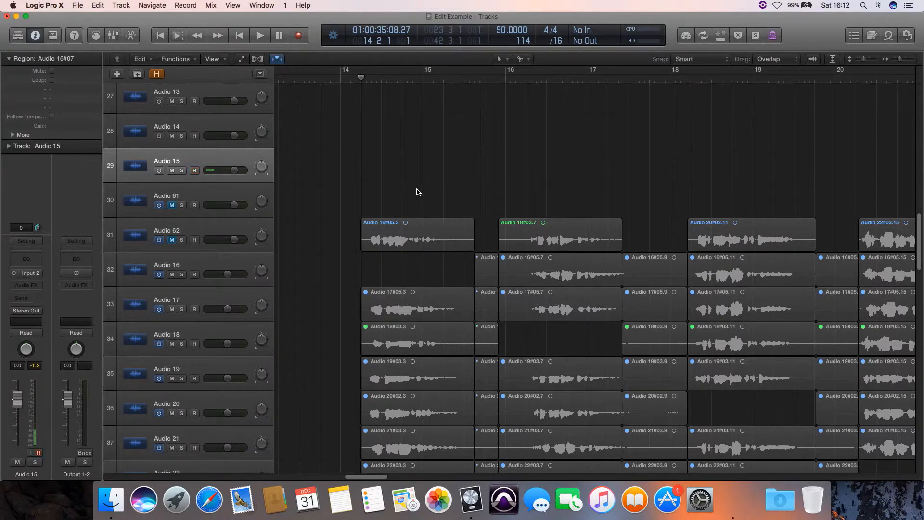
Find "go to" in the key commands and assign Return to Go to Last Locate Position, replacing Go to Beginning, and close the key command editor
key("alt+k")
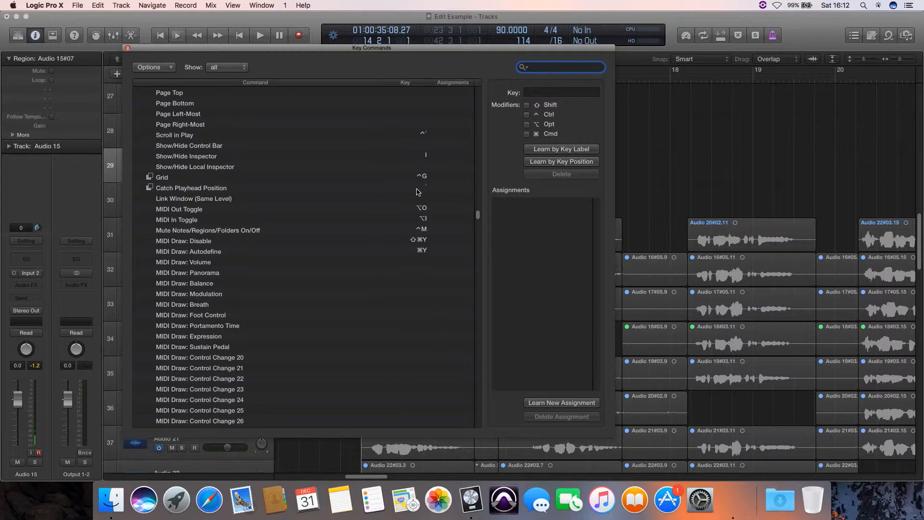
type("go to")
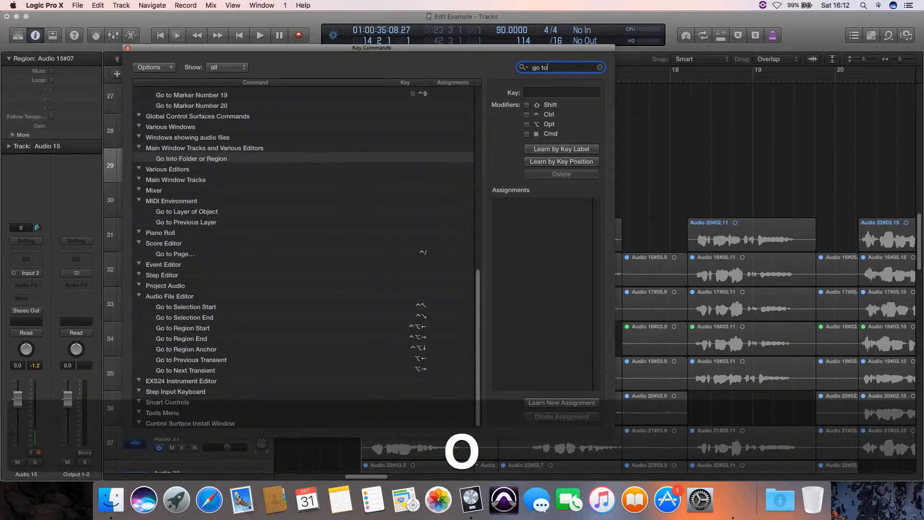
scroll(303, 253, "up", 1)
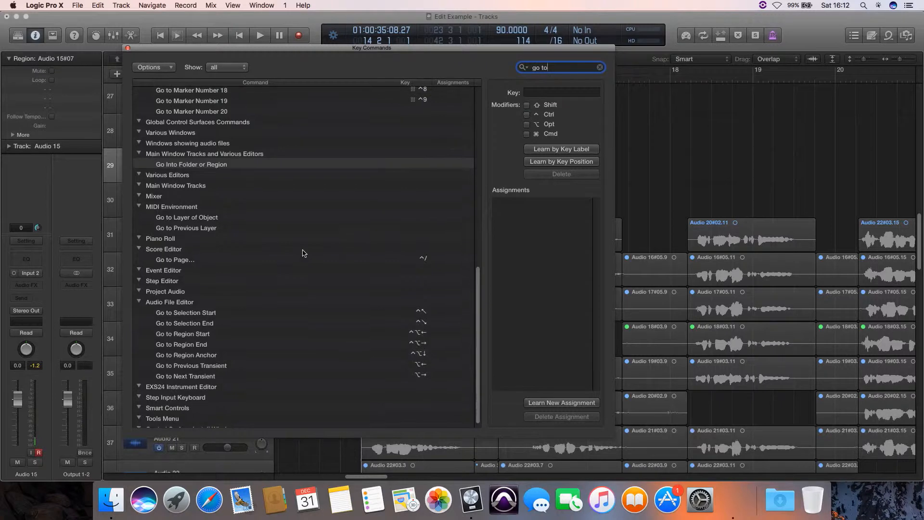
scroll(303, 253, "up", 10)
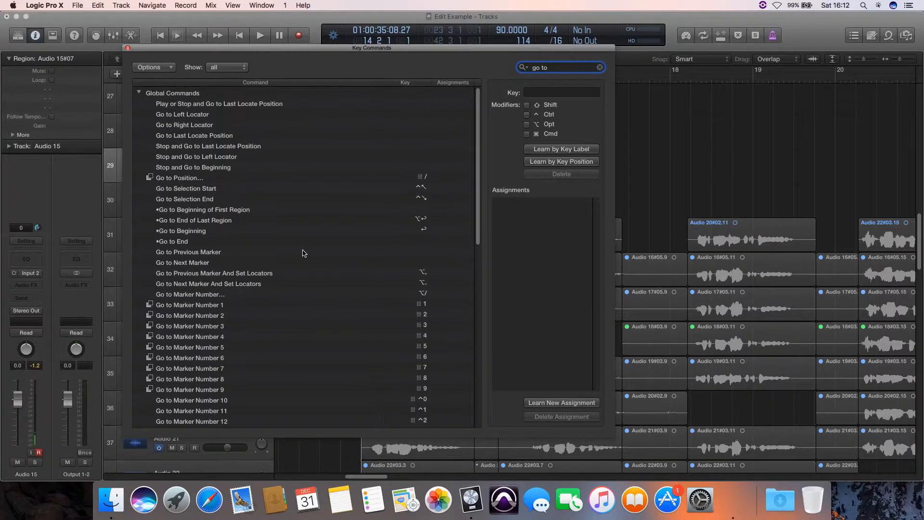
left_click(203, 136)
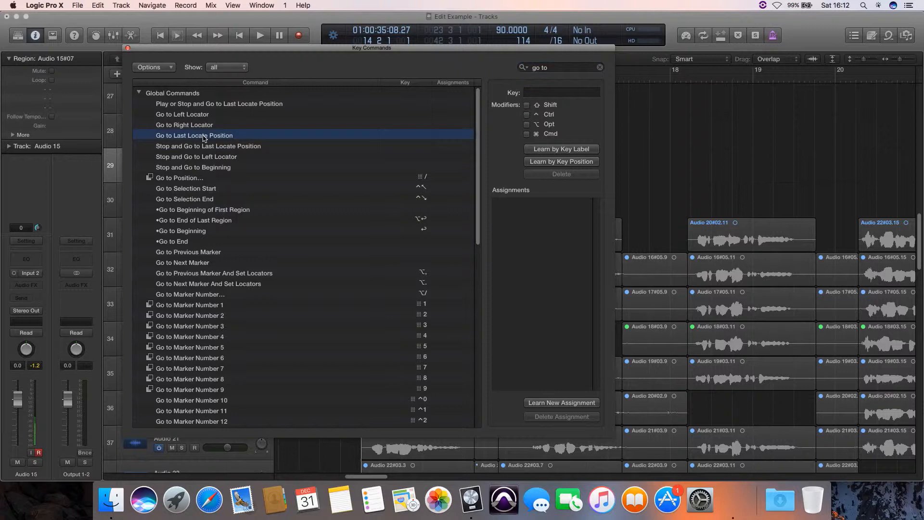
left_click(556, 150)
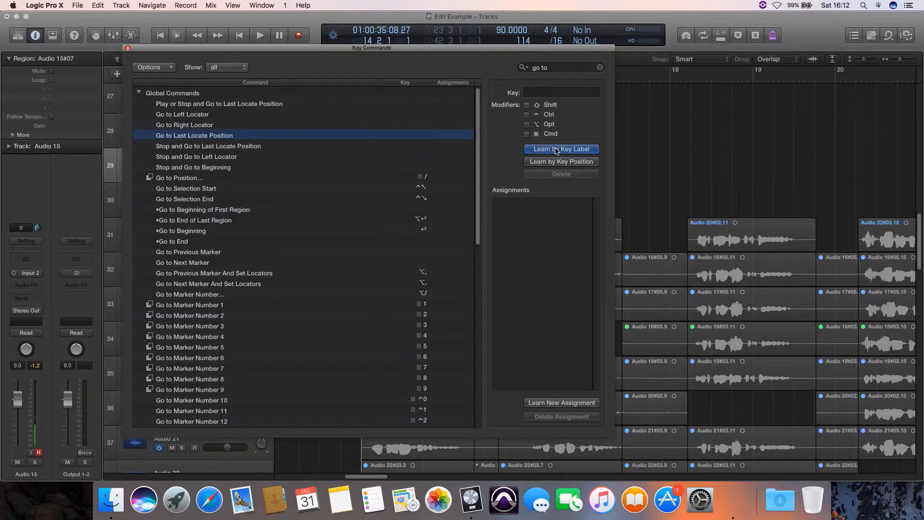
key("Return")
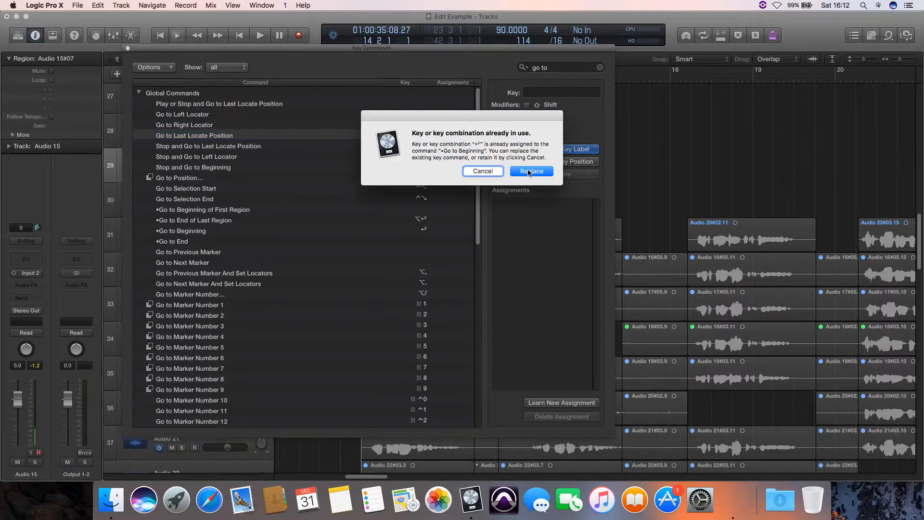
left_click(528, 172)
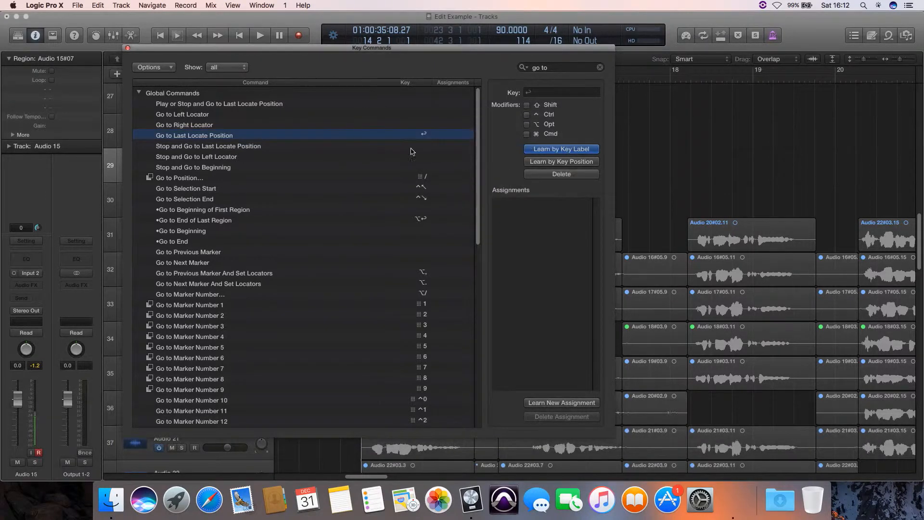
left_click(128, 48)
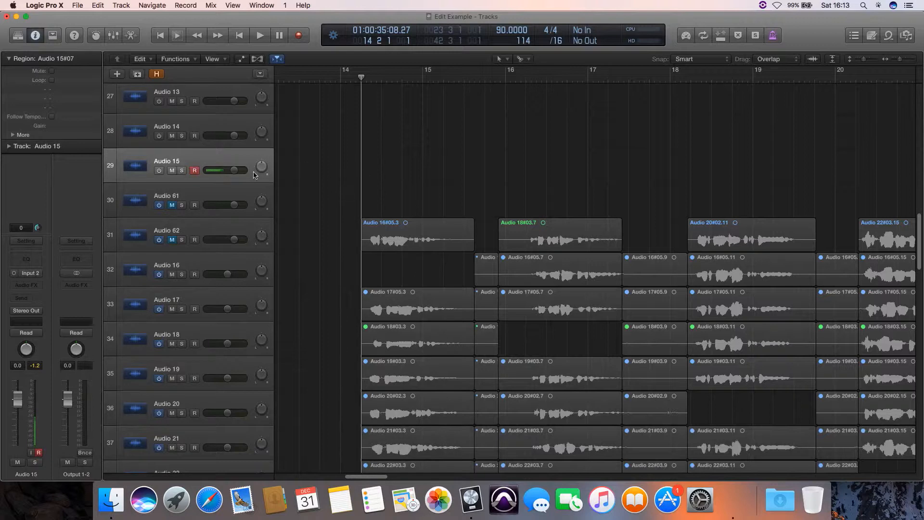
Record a first take about 2.4 bars long on the Audio 15 track and return the playhead to its last located position
left_click(194, 171)
key("KP_Multiply")
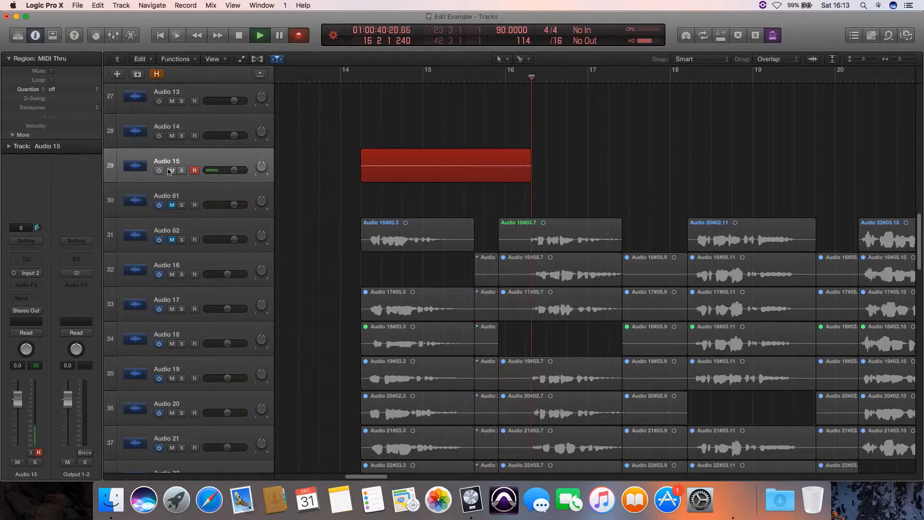
key("space")
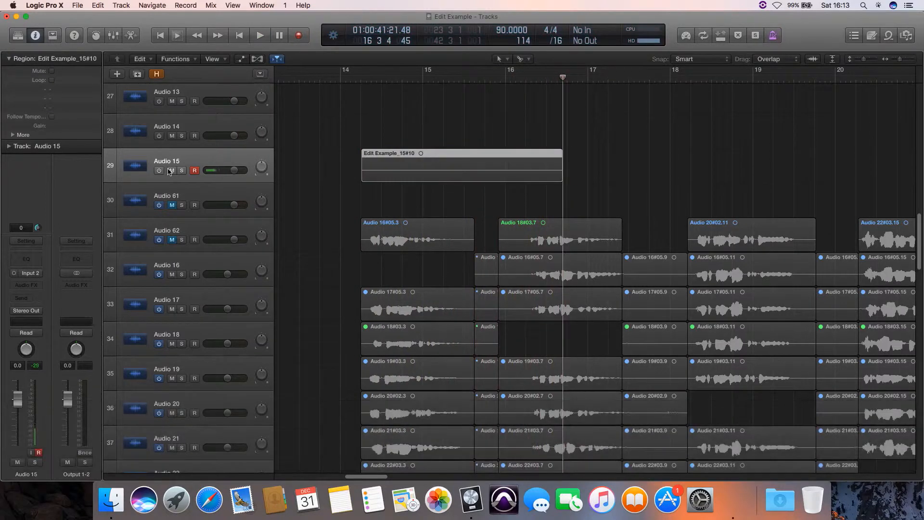
key("Return")
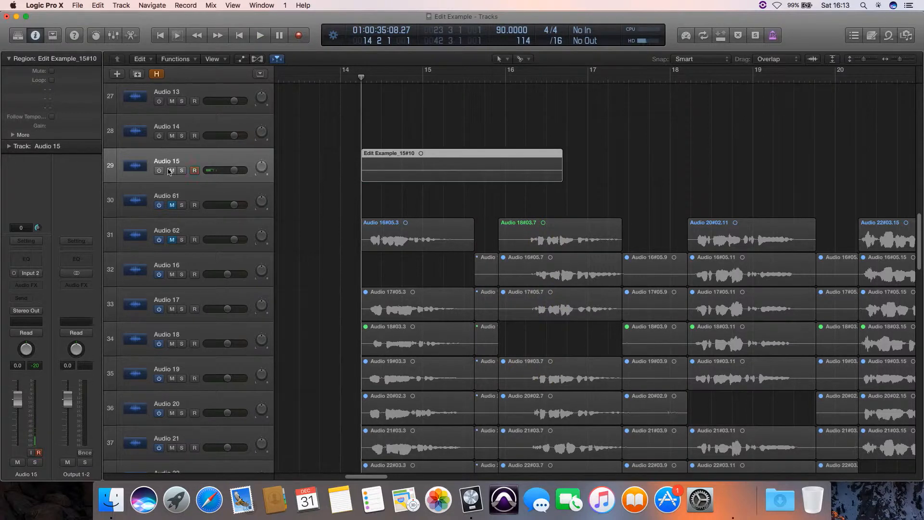
Record two more takes over the first on Audio 15, each about 1.4 bars long, returning to the last located position after each
key("KP_Multiply")
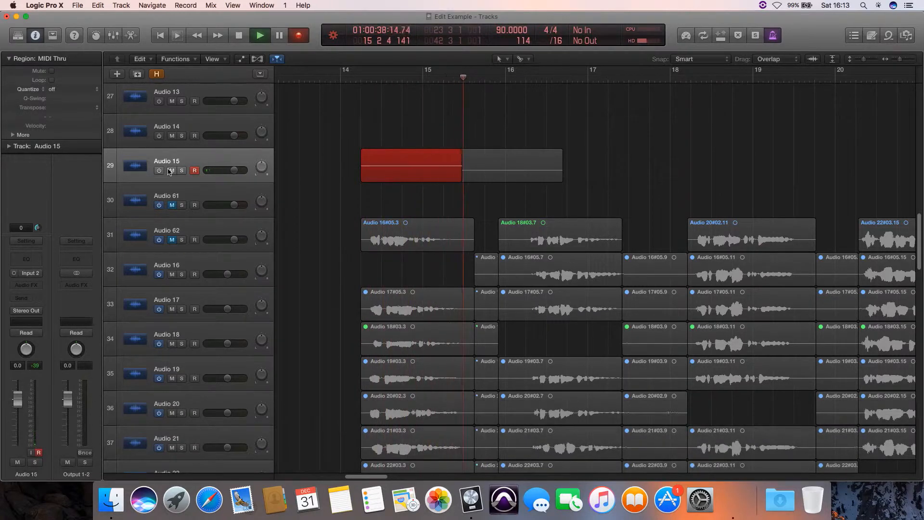
key("Return")
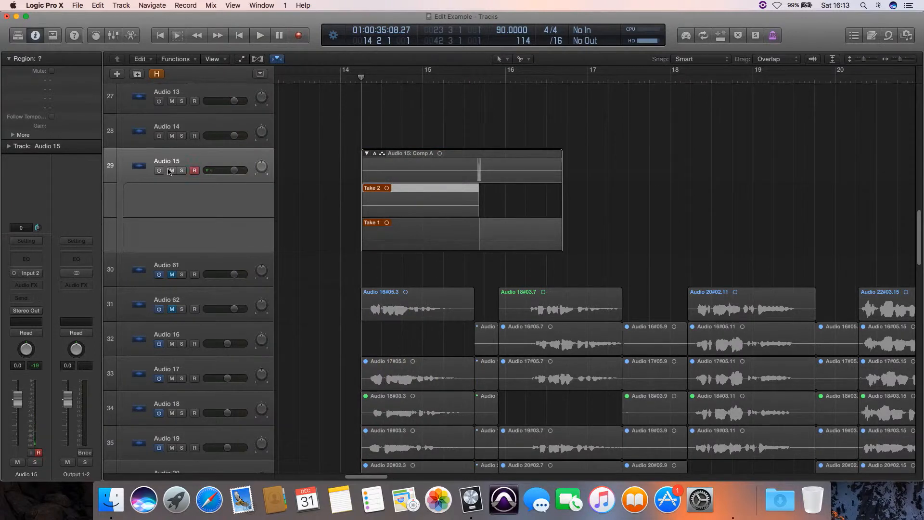
key("KP_Multiply")
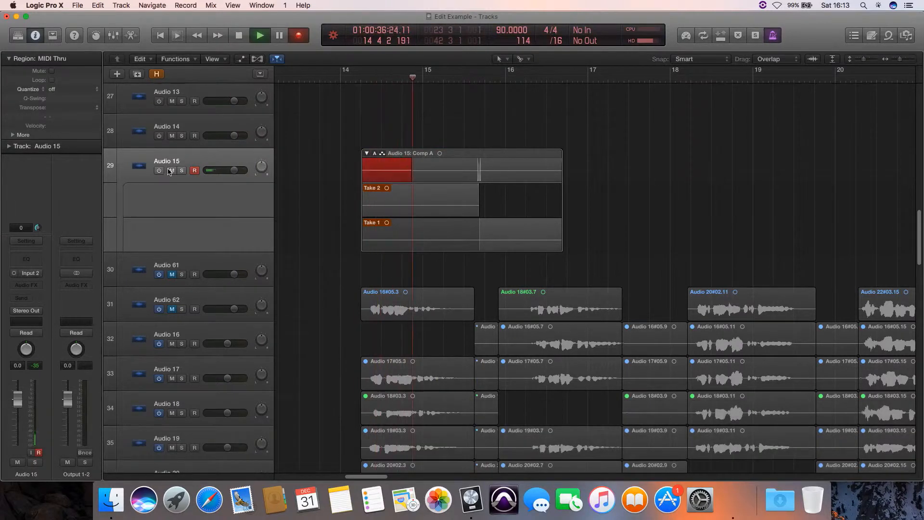
key("Return")
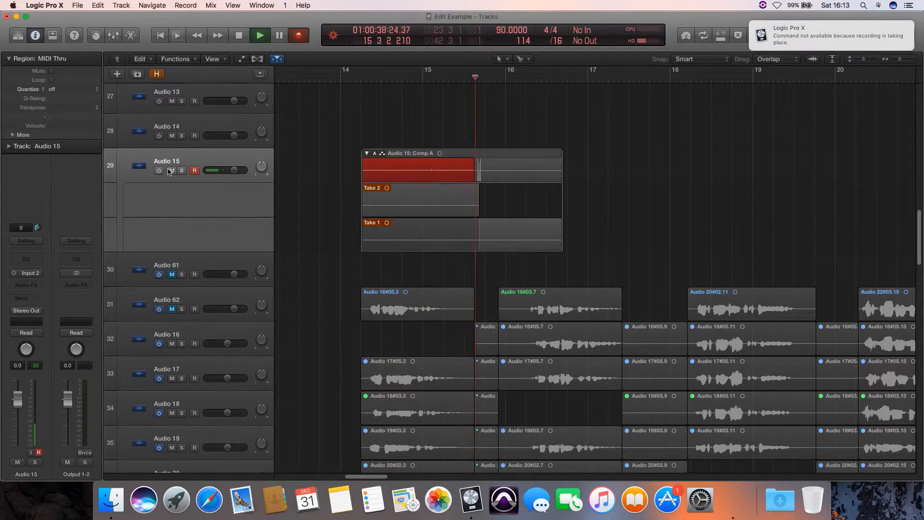
key("Return")
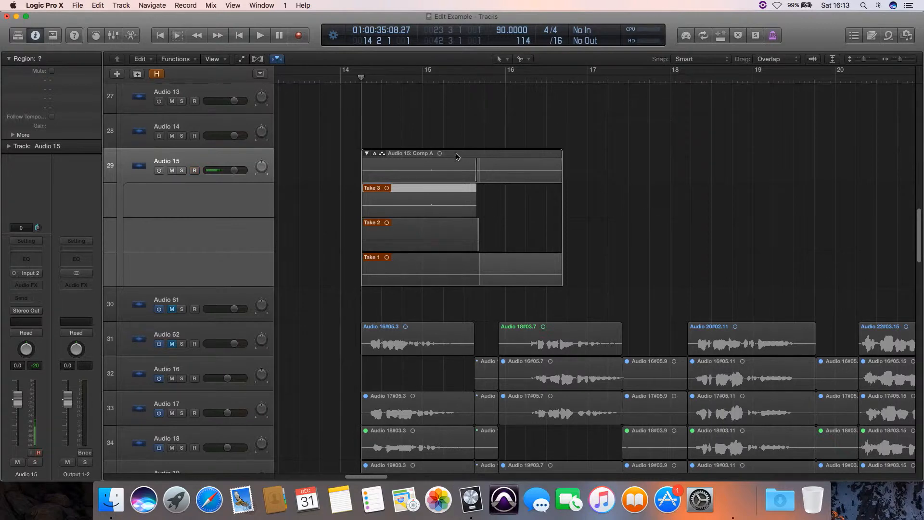
Select the Audio 15 take folder, review its comp and unpack options, and close the list without choosing one
left_click(417, 156)
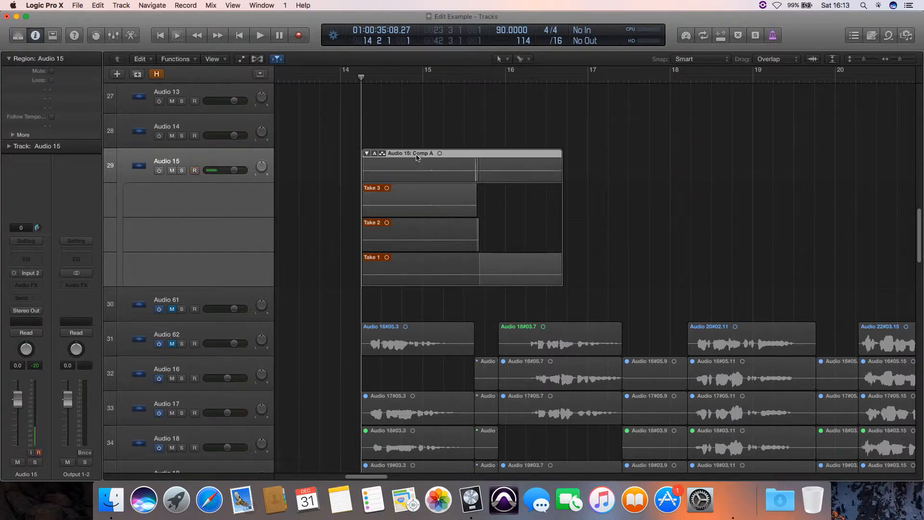
left_click(366, 154)
left_click(366, 153)
left_click(375, 154)
left_click(378, 157)
left_click(378, 156)
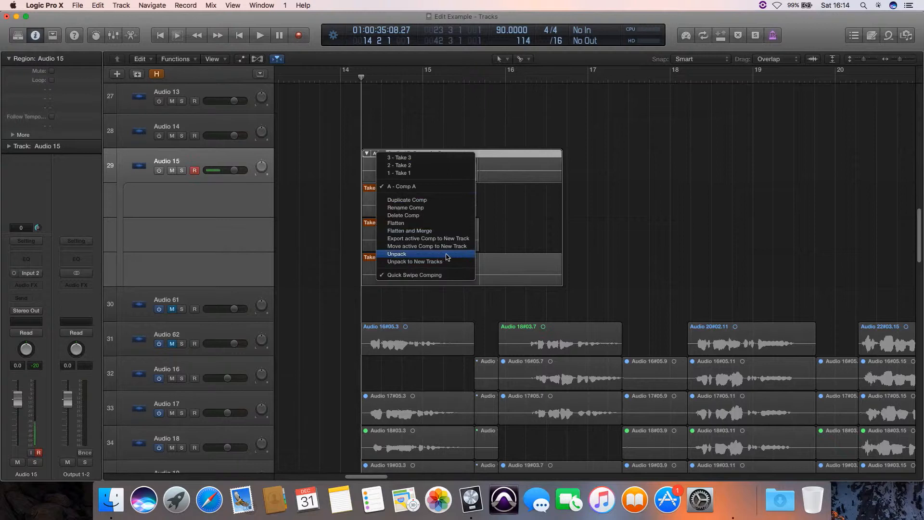
left_click(607, 210)
Look up the key commands for "unpack" to find the take folder shortcuts, and close the key command editor
key("alt+k")
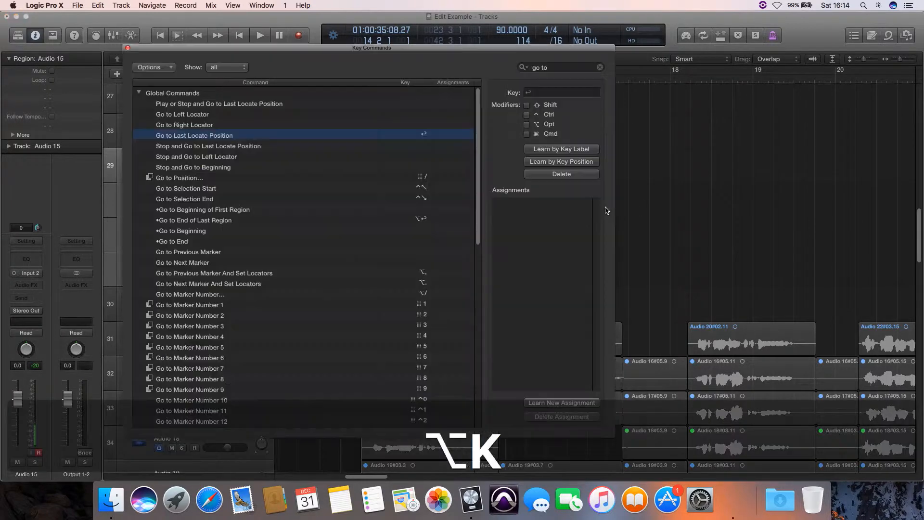
left_click(532, 68)
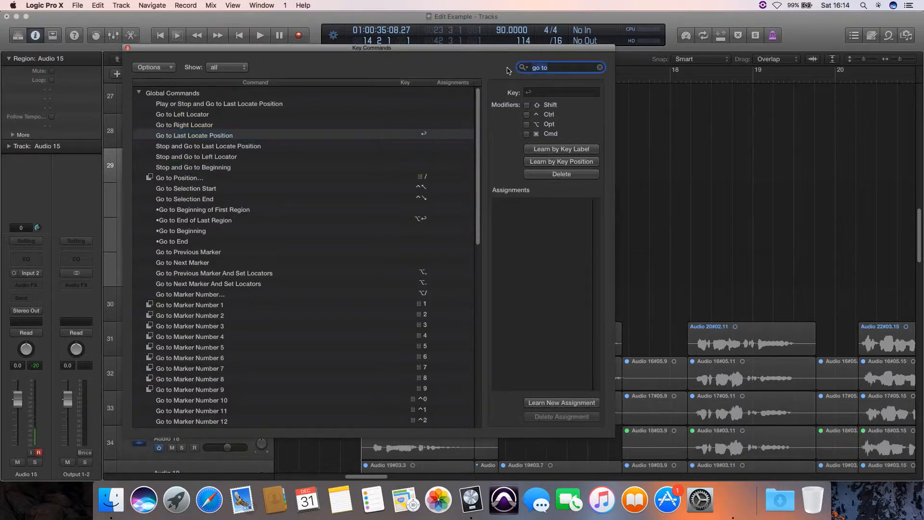
type("unp")
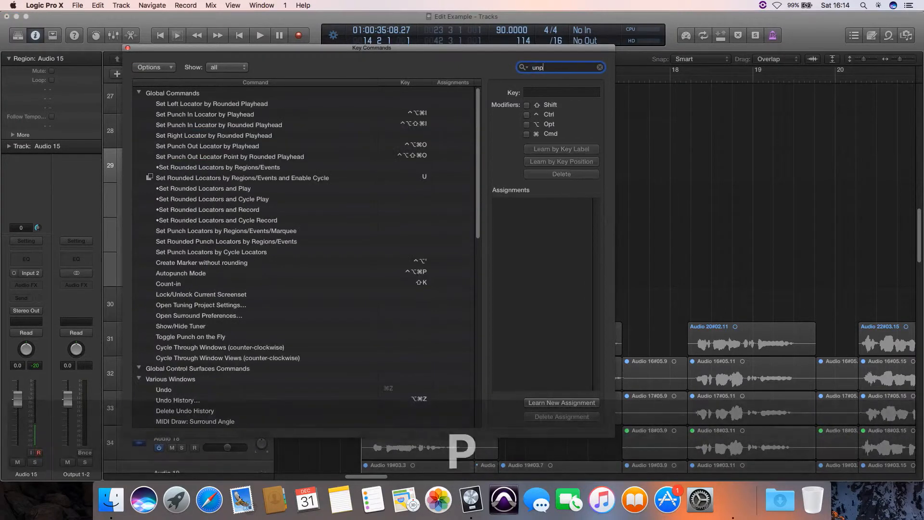
type("ack")
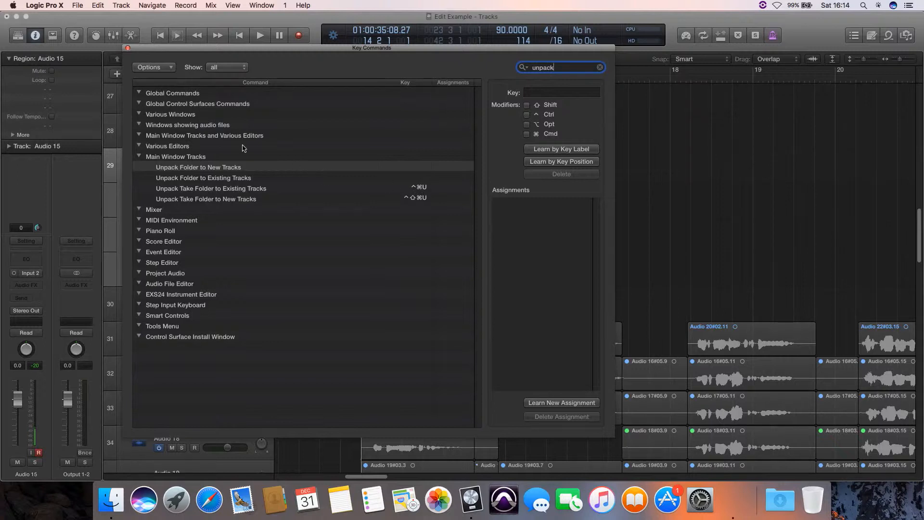
left_click(127, 48)
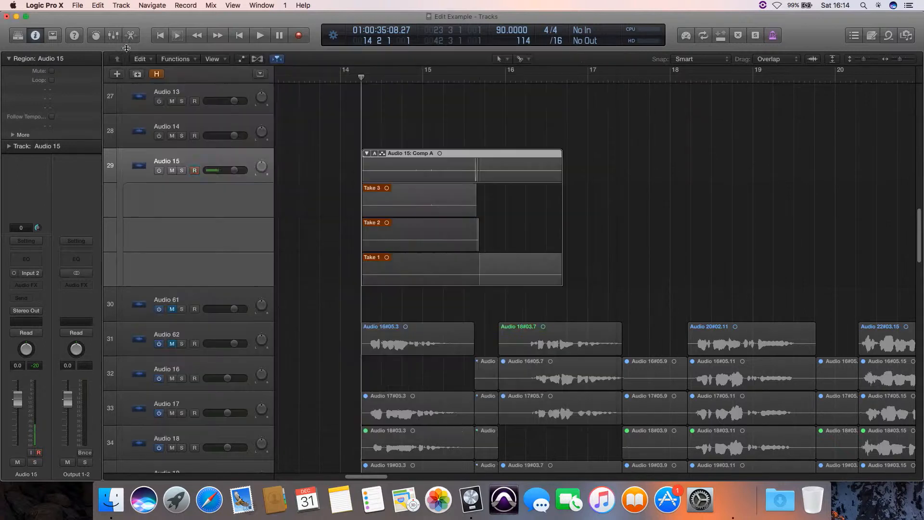
Unpack the Audio 15 take folder to existing tracks using its key command
left_click(413, 142)
left_click(414, 154)
key("ctrl+super+u")
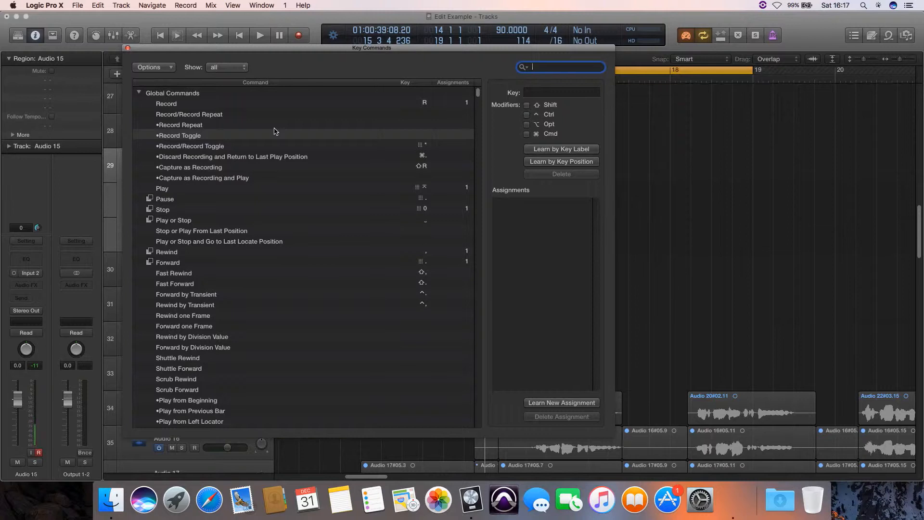
Look up "plug" in the key commands, select Show/Hide All Plug-in Windows to check its shortcut, and close the editor
type("pl")
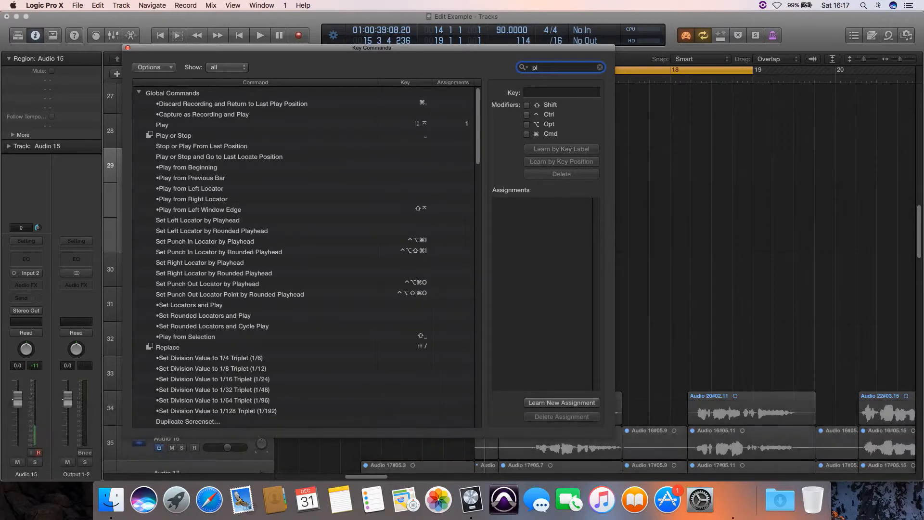
type("ugin")
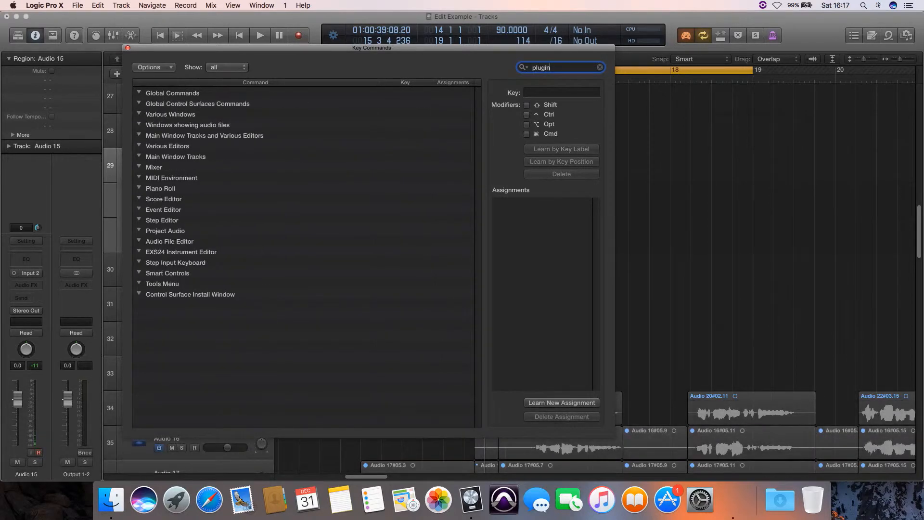
key("BackSpace")
key("BackSpace")
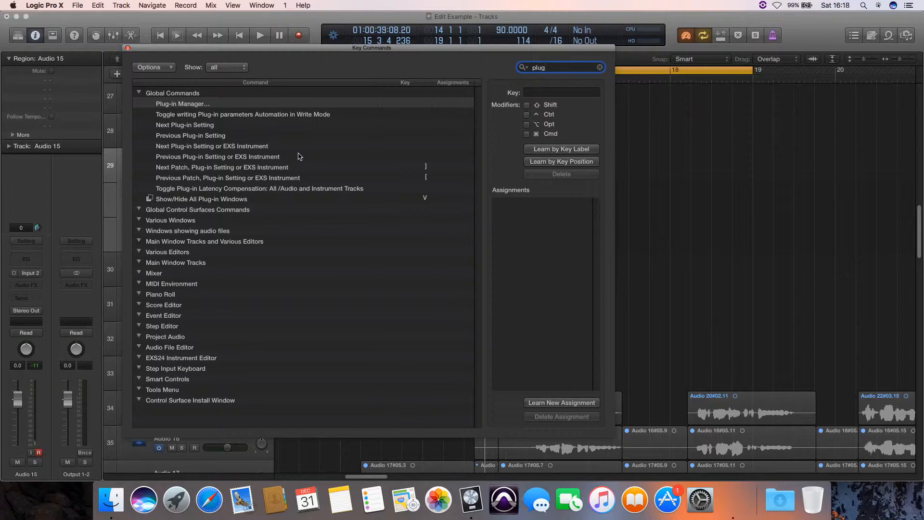
left_click(271, 202)
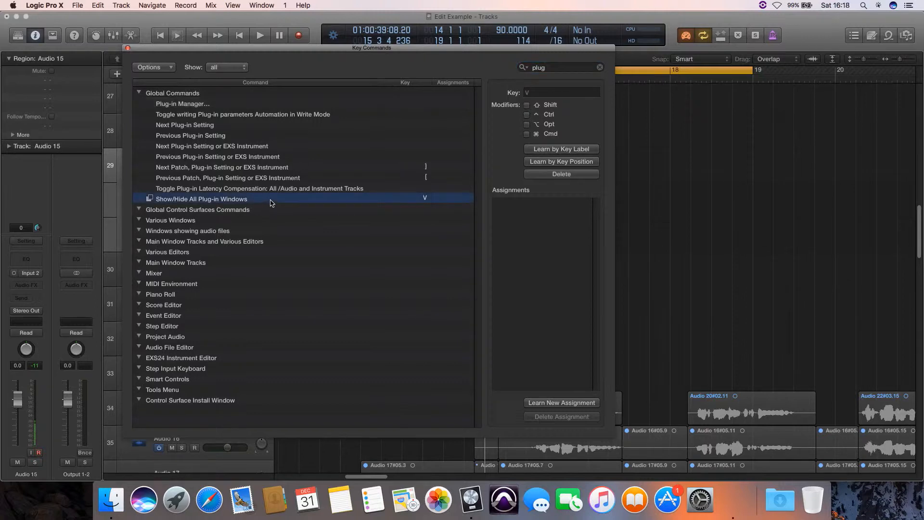
left_click(128, 47)
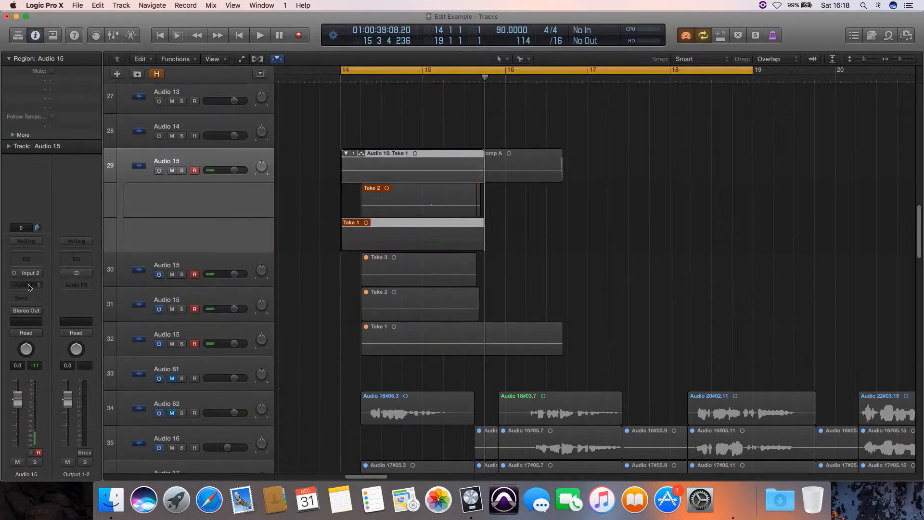
Insert a Channel EQ on the Audio 15 track and repeatedly toggle all plug-in windows between hidden and shown
left_click(26, 262)
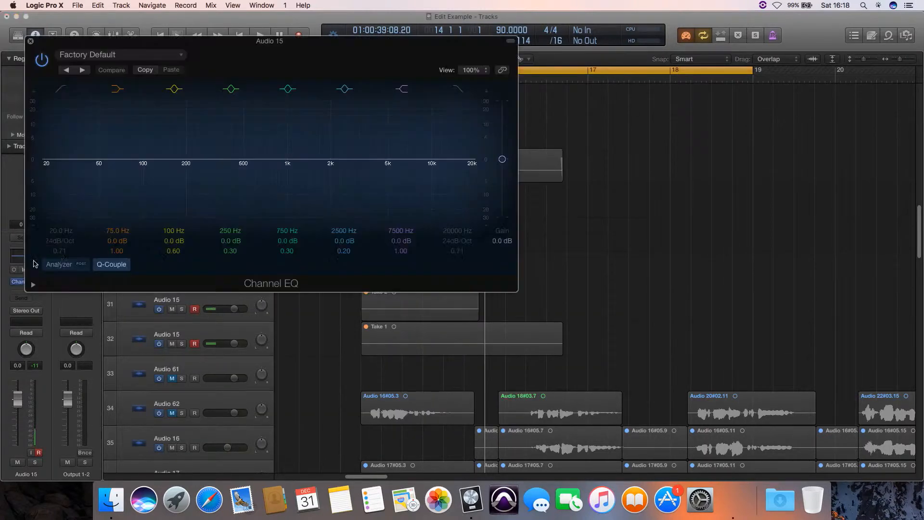
key("v")
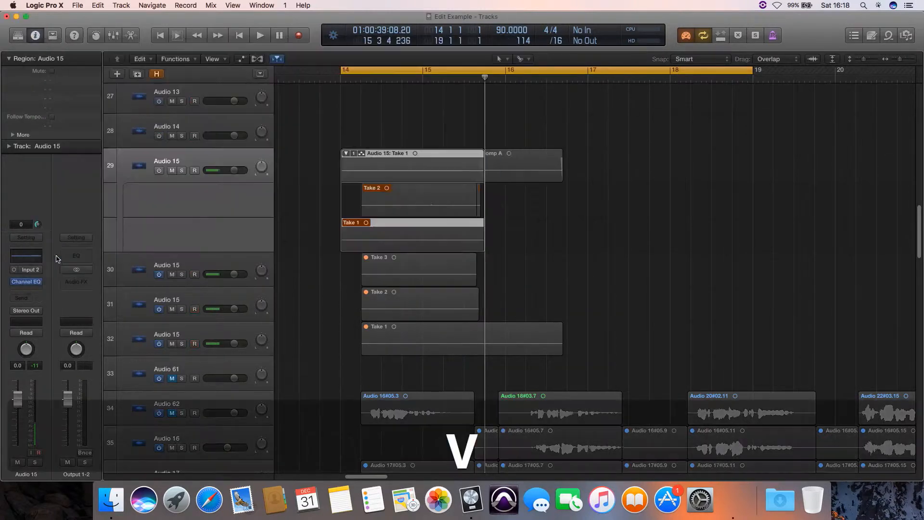
key("v")
key("v")
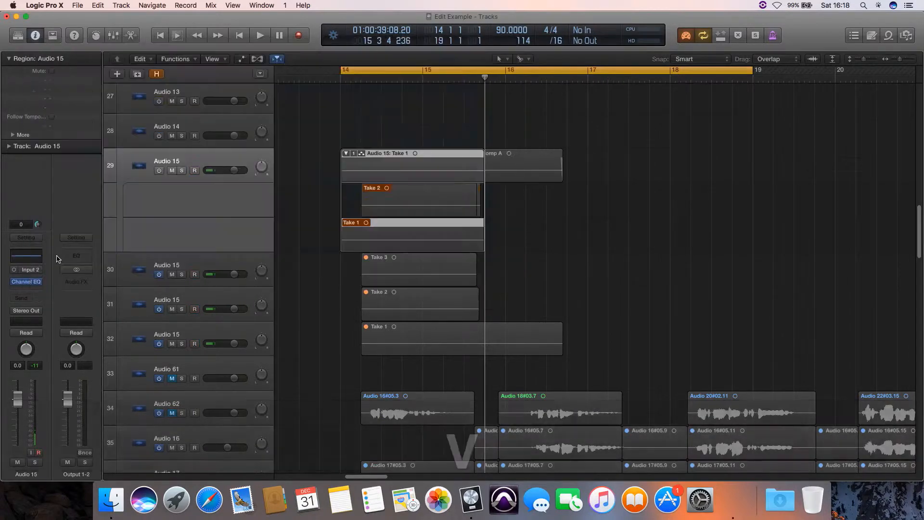
key("v")
key("v")
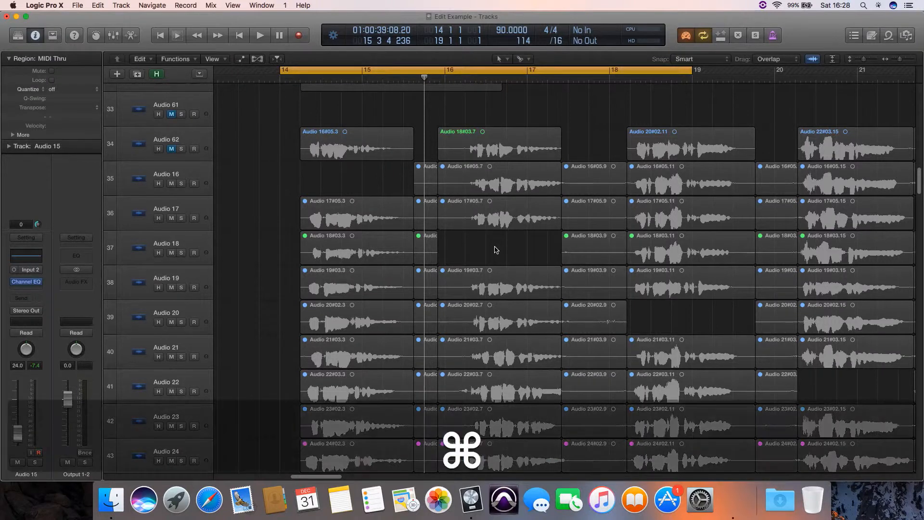
Examine the audio regions around bars 14 to 21 at closer and wider horizontal and vertical zoom levels
key("super+Right")
key("super+Right")
key("super+Down")
key("super+Down")
key("super+Down")
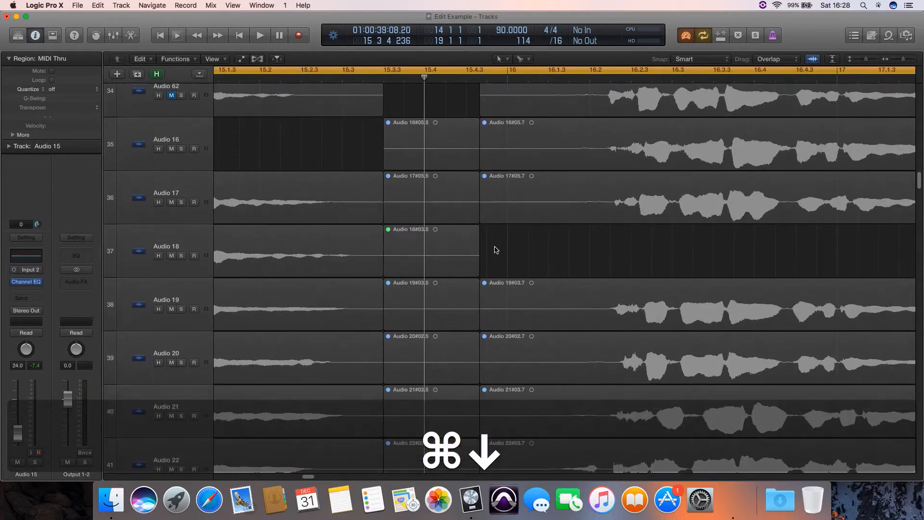
key("super+Left")
key("super+Left")
key("super+Left")
key("super+Up")
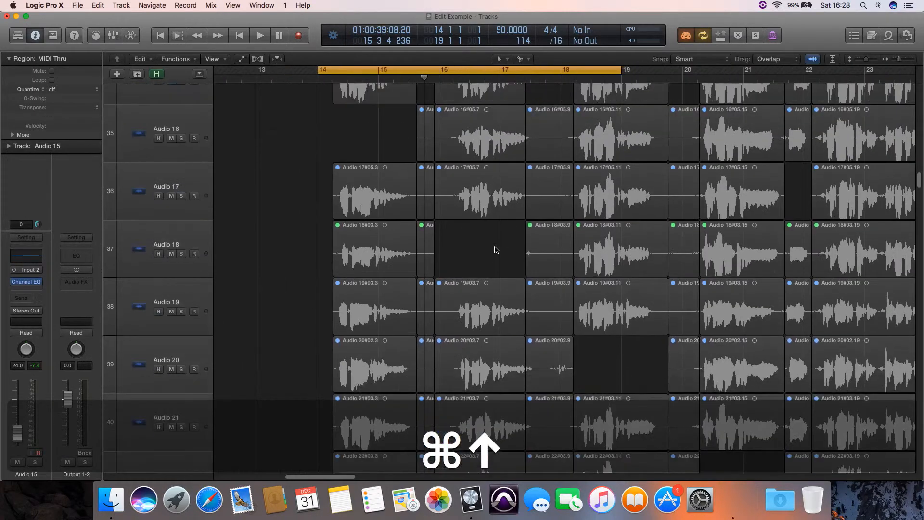
key("super+Up")
key("super+Right")
key("super+Up")
key("super+Left")
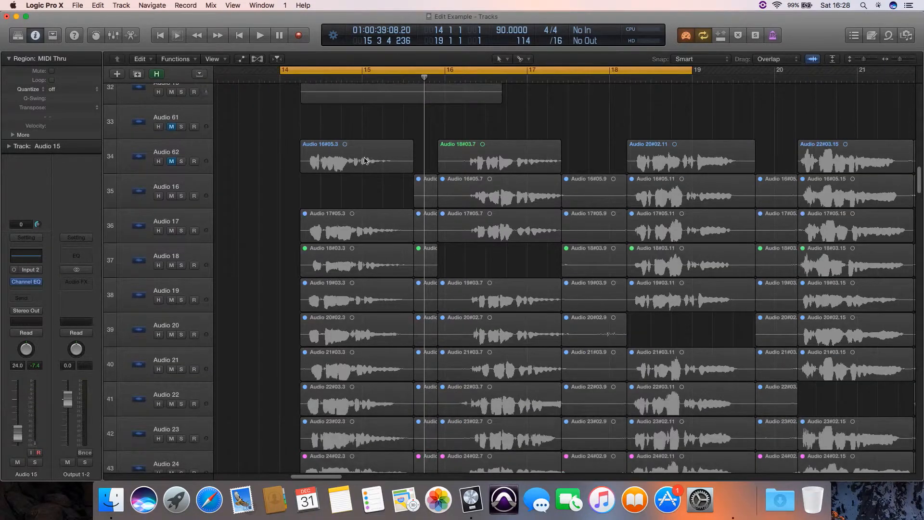
Keep the Scissors Tool as the secondary tool and split the regions on Audio 16 and Audio 17 at three points between bars 16 and 17.5
left_click(529, 59)
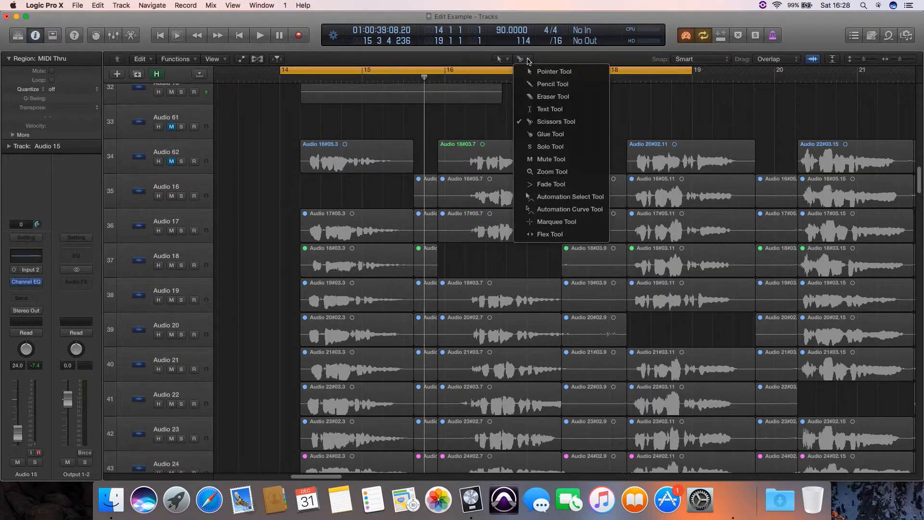
left_click(561, 124)
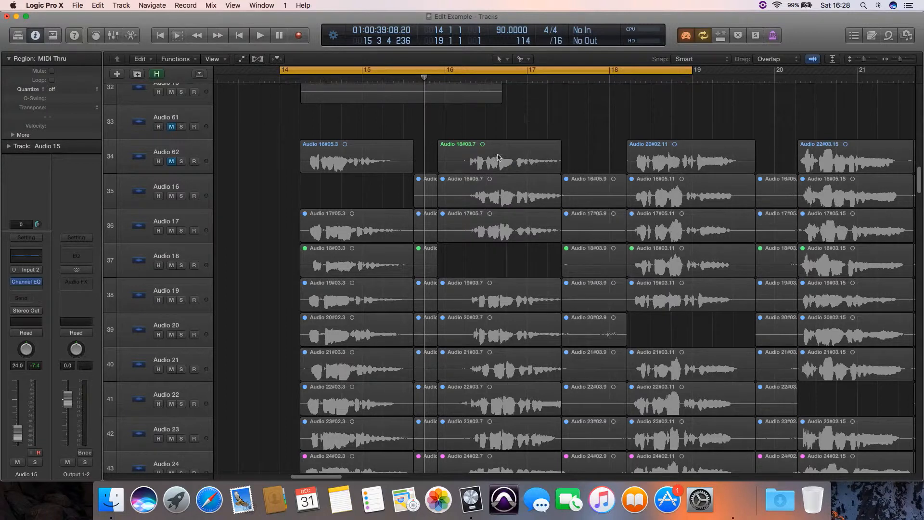
key("super")
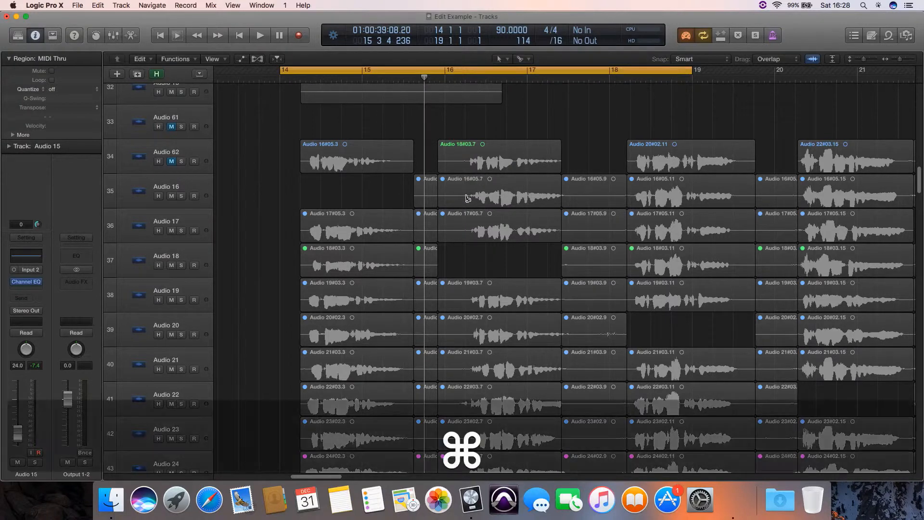
left_click(467, 197, "super")
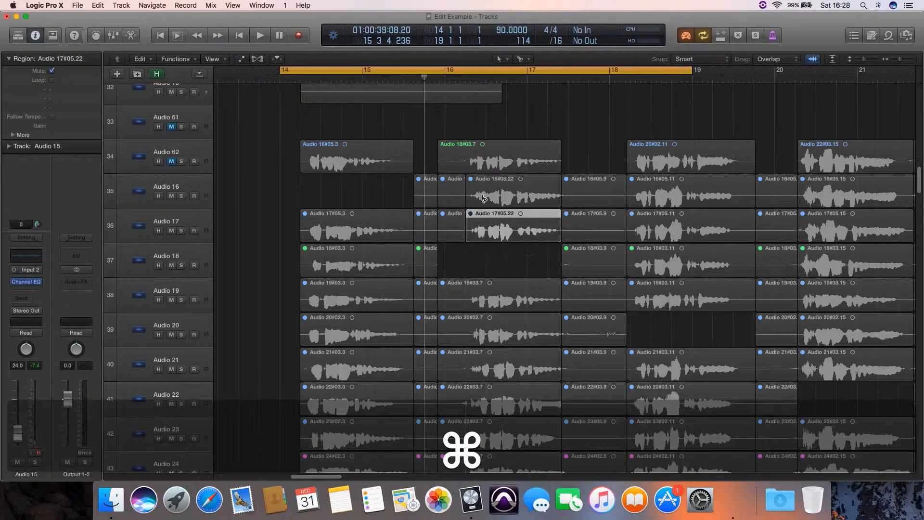
left_click(503, 188, "super")
left_click(540, 190, "super")
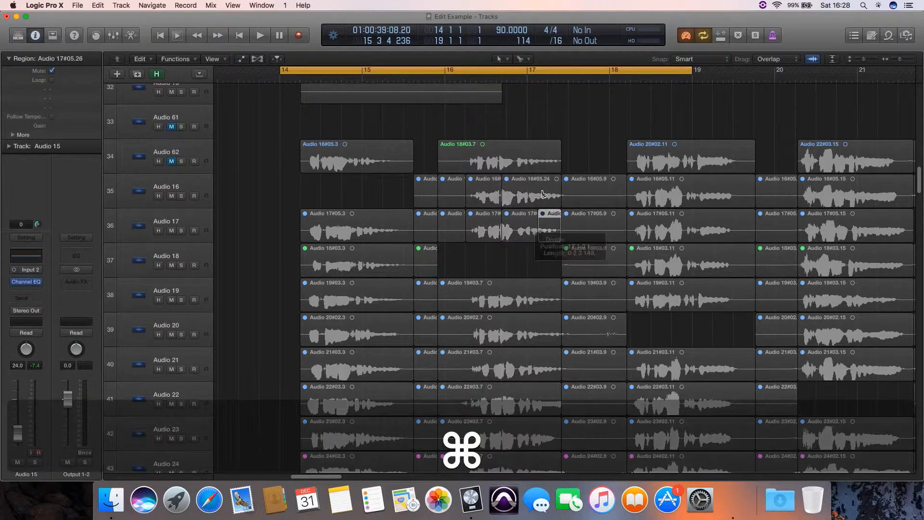
Switch the secondary tool to the Eraser Tool, delete a split piece on Audio 16 near bar 17, and switch to the Glue Tool
left_click(521, 58)
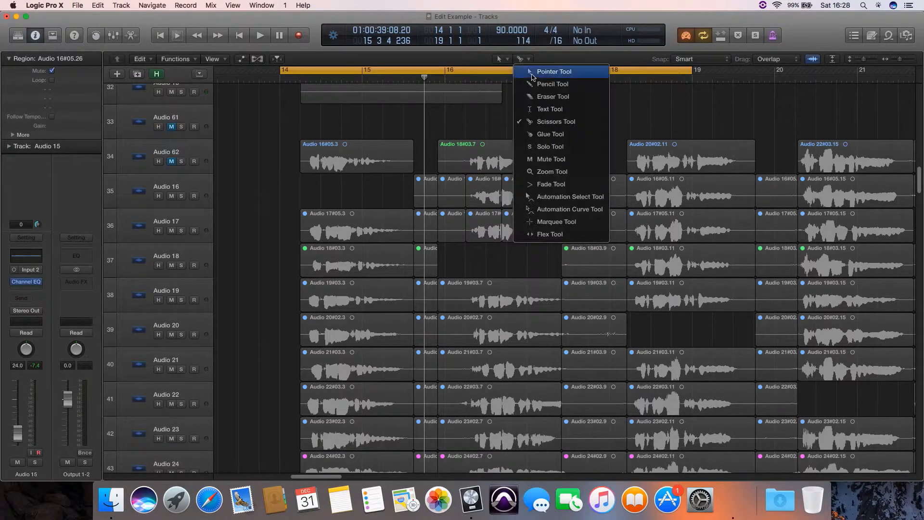
left_click(539, 99)
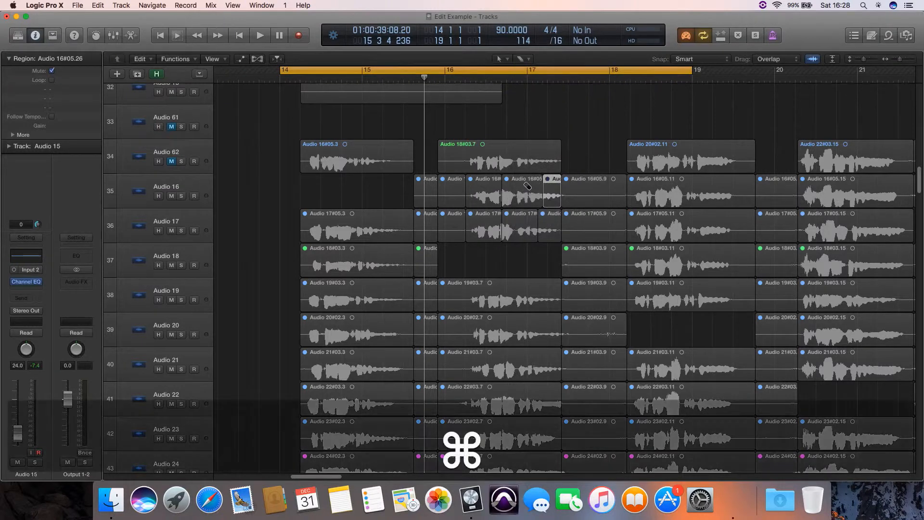
left_click(529, 186, "super")
left_click(523, 59)
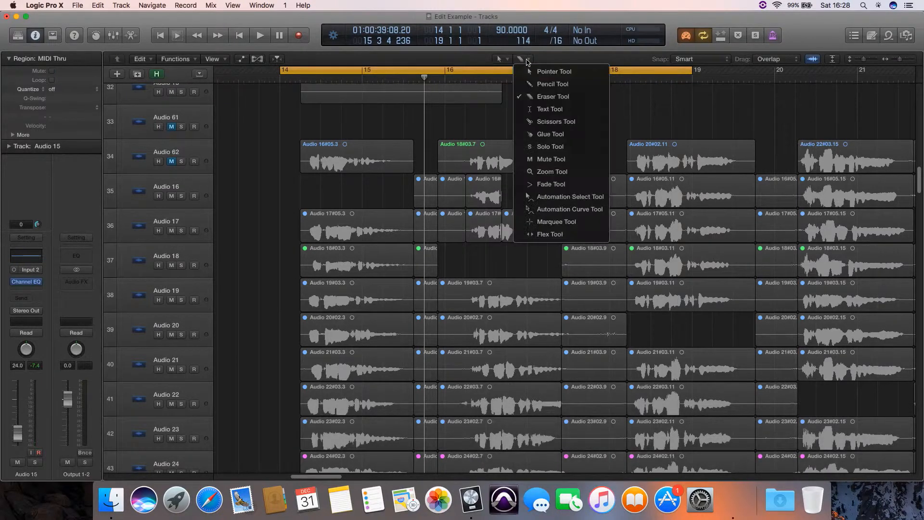
left_click(525, 134)
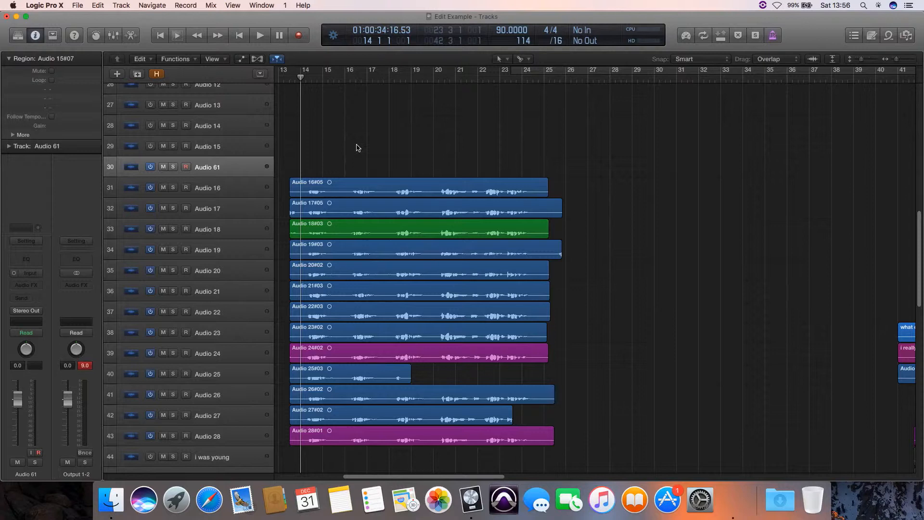
Look up "split re" in the key commands to review the Split Regions/Events shortcuts, and close the key command editor
key("alt+k")
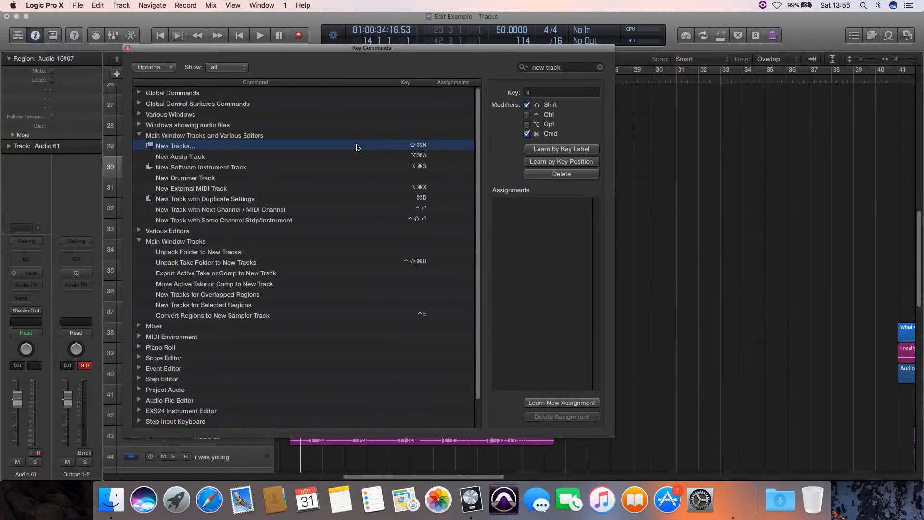
left_click(579, 70)
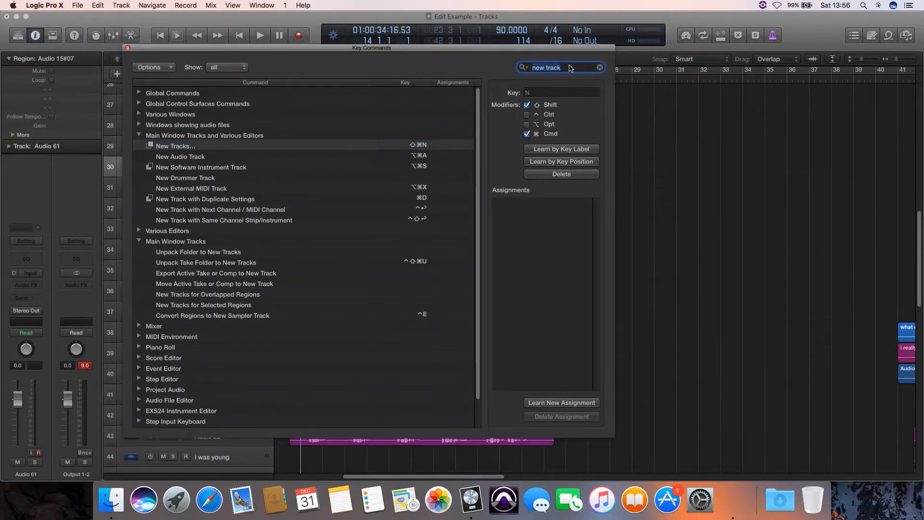
key("BackSpace")
type("s")
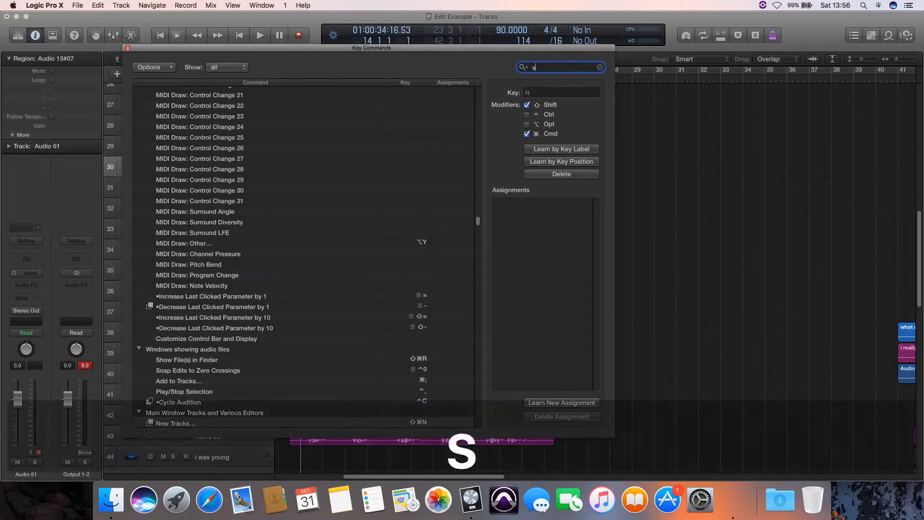
type("plit ")
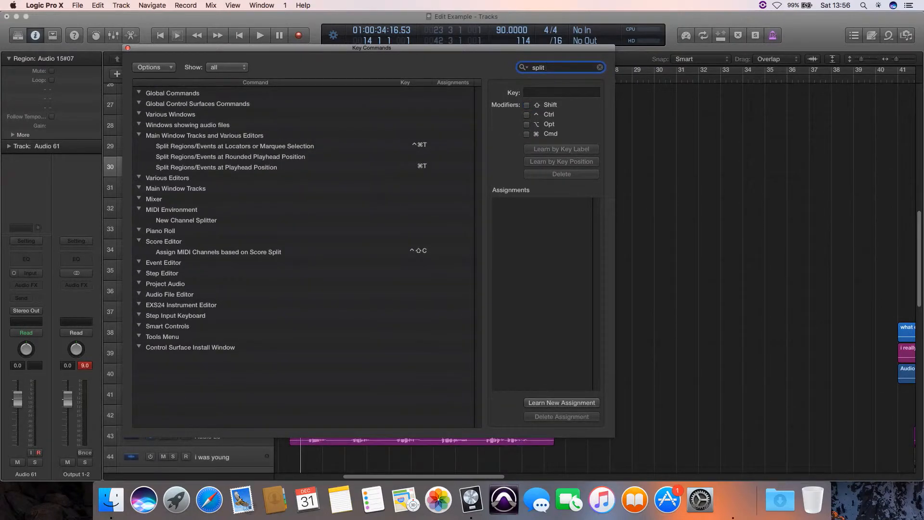
type("re")
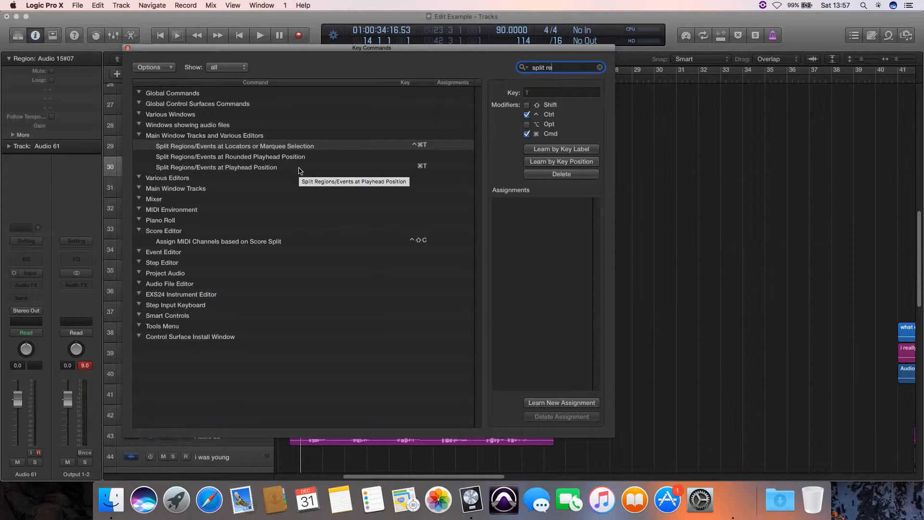
left_click(128, 48)
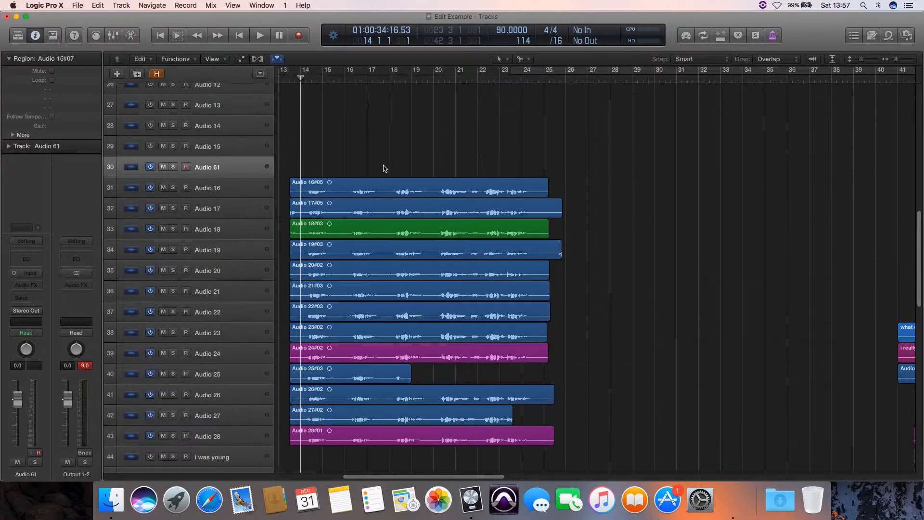
Select the regions on Audio 16 to Audio 28 and split them at the playhead at ten phrase breaks between bars 14 and 25 during playback
scroll(384, 168, "down", 1)
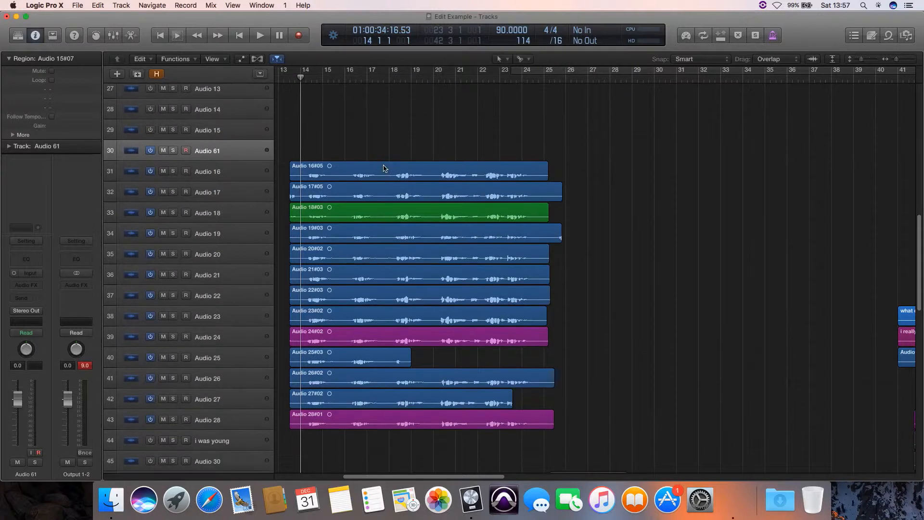
left_click(337, 129)
left_click_drag(337, 130, 471, 413)
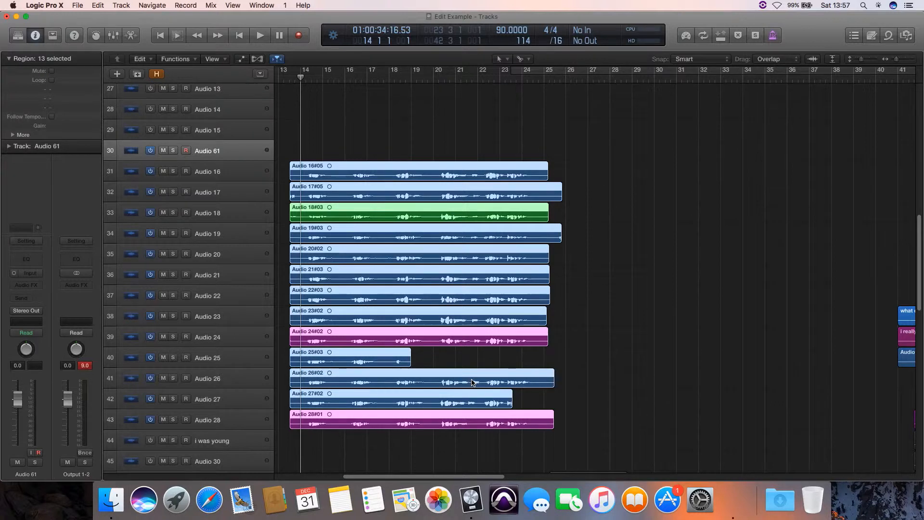
key("space")
key("super+t")
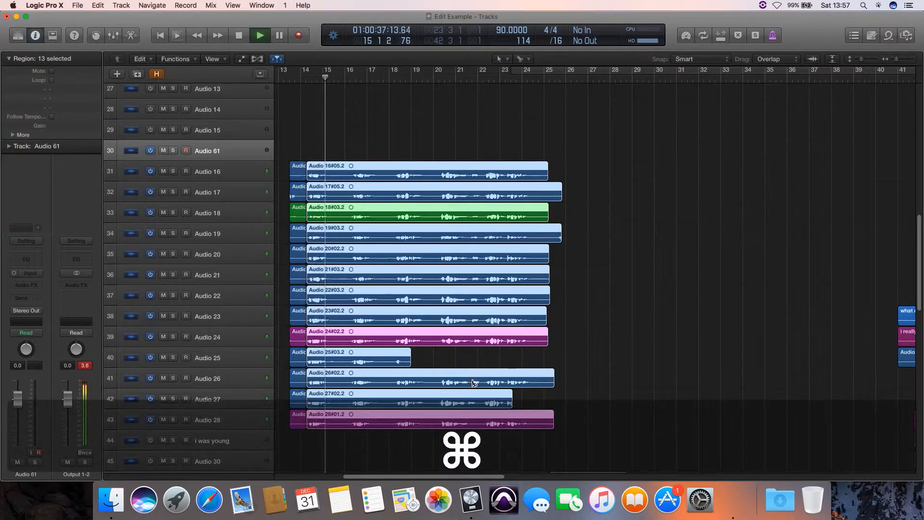
key("super+t")
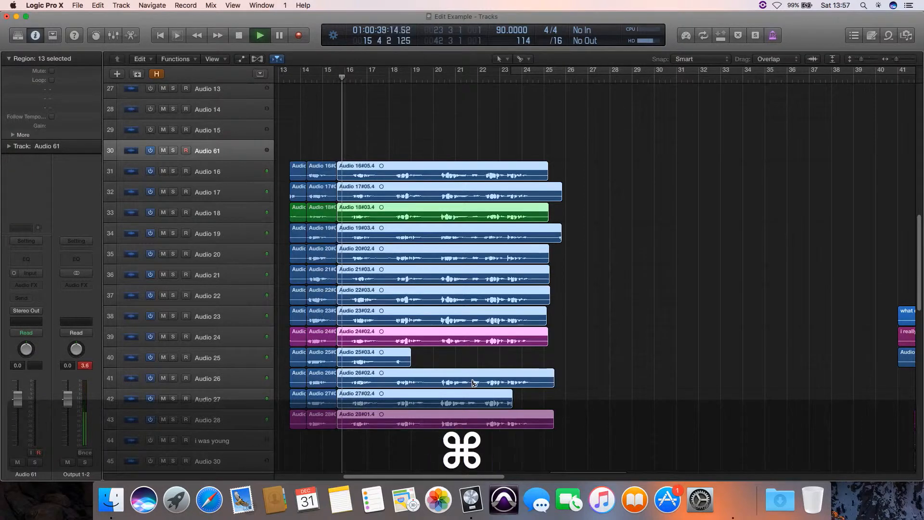
key("super+t")
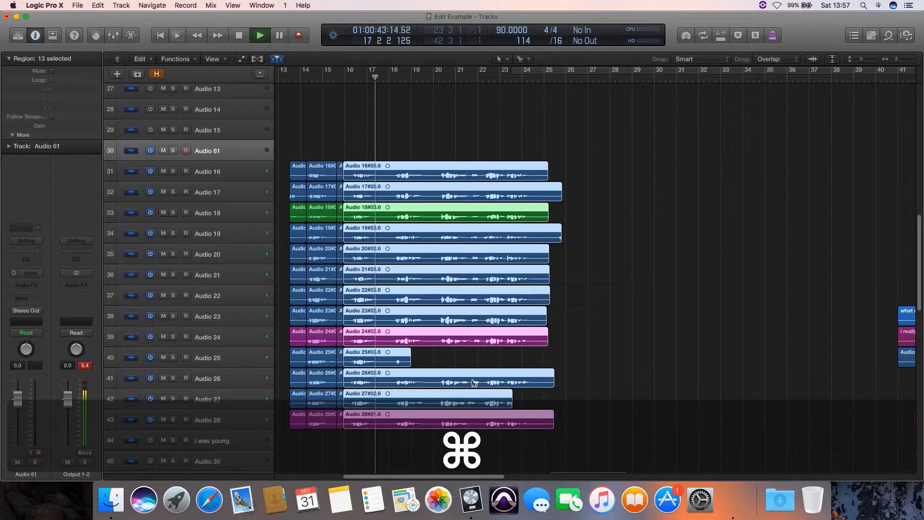
key("super+t")
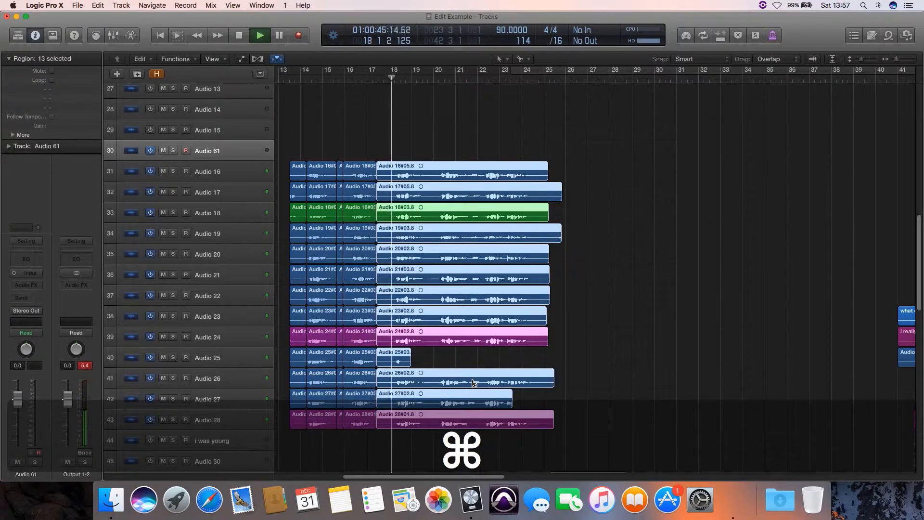
key("super+t")
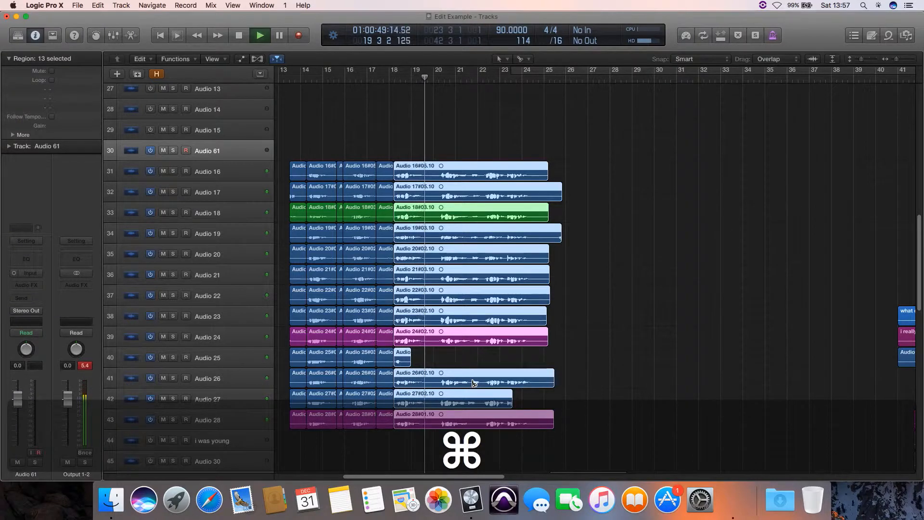
key("super+t")
key("super+t")
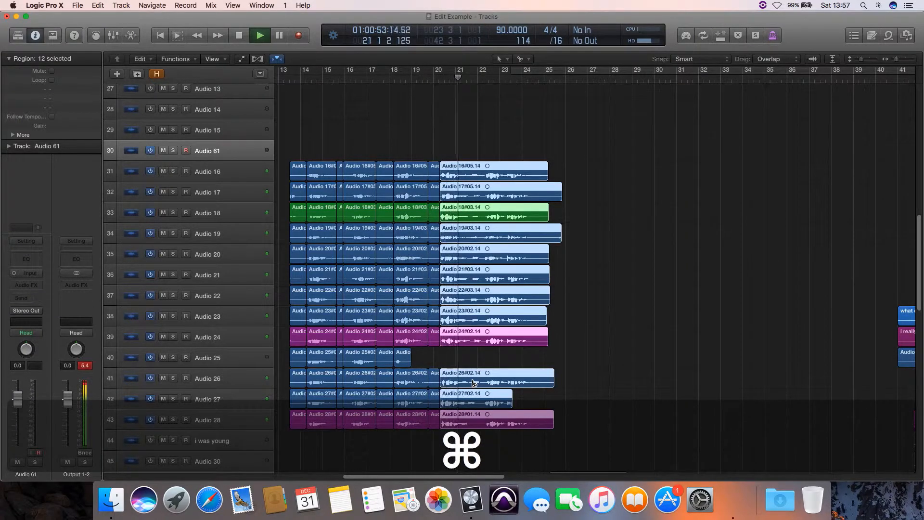
key("super+t")
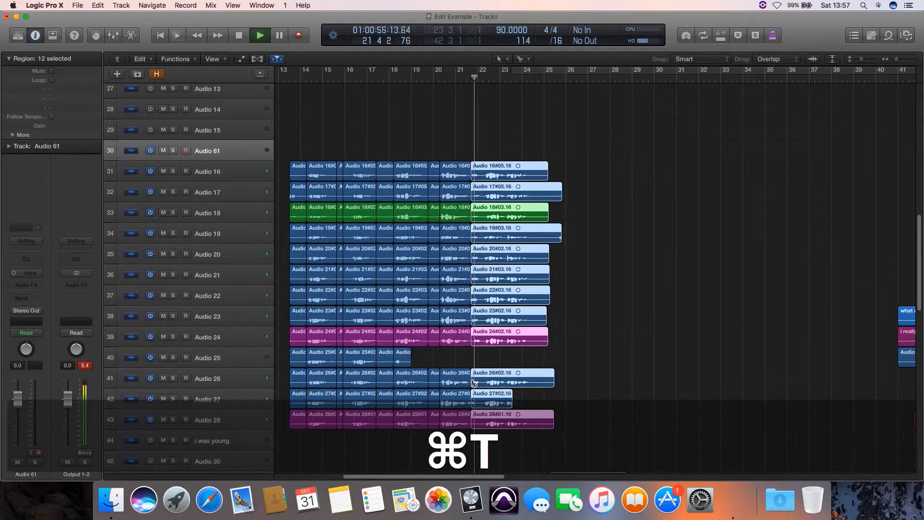
key("super+t")
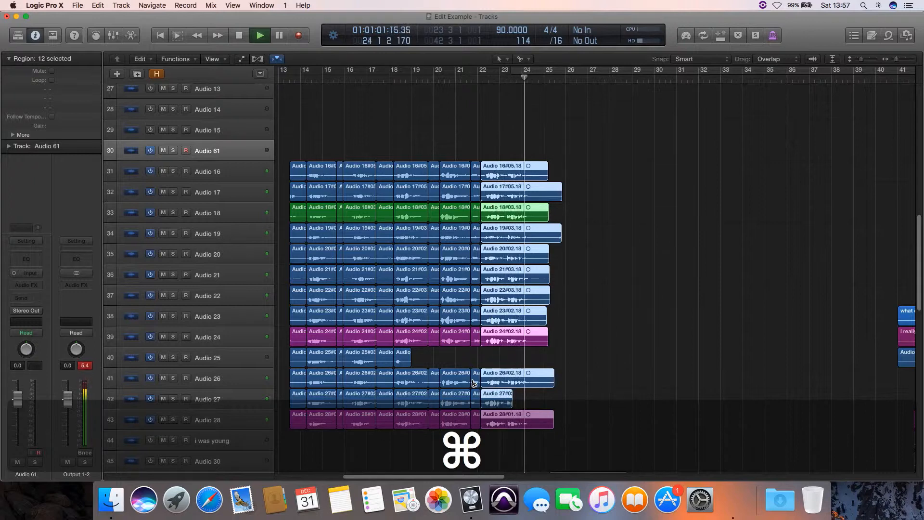
key("cmd+t")
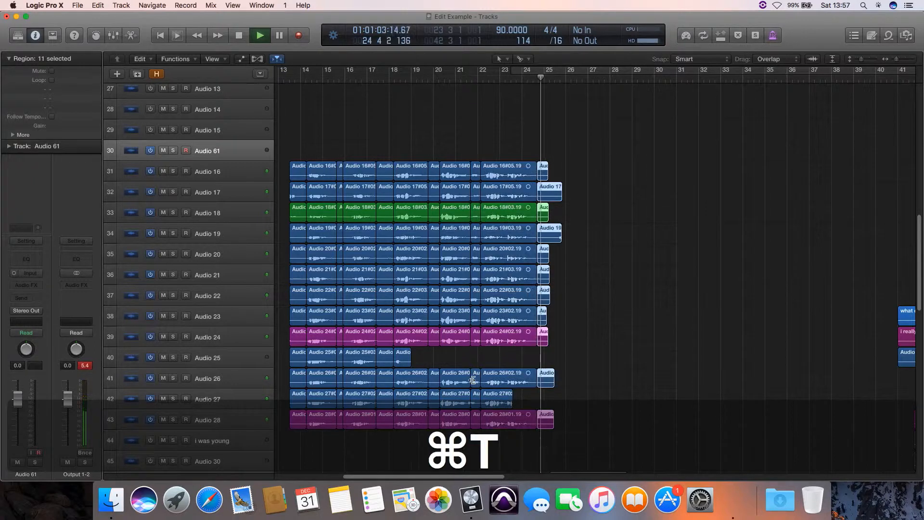
Delete the leftover end pieces after bar 24.5, stop playback, and delete the opening pieces before bar 14 on Audio 16 to Audio 28
key("BackSpace")
key("space")
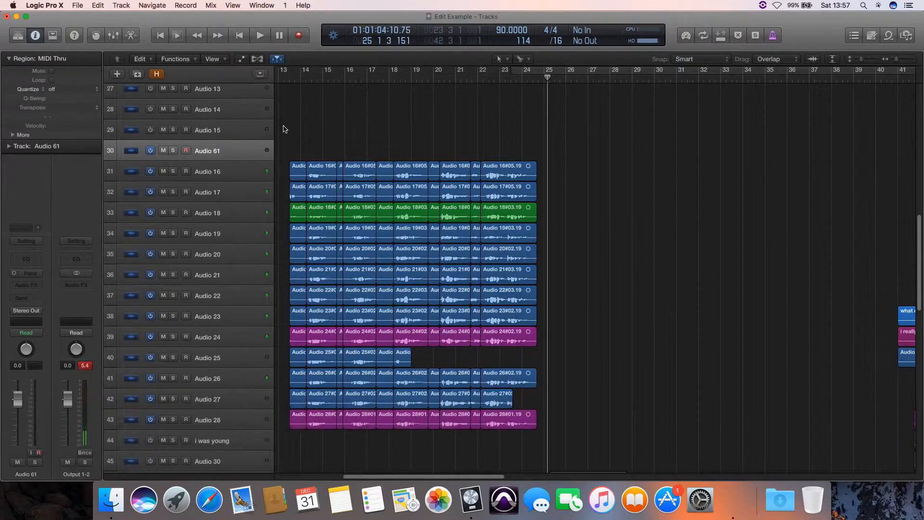
left_click_drag(285, 127, 303, 427)
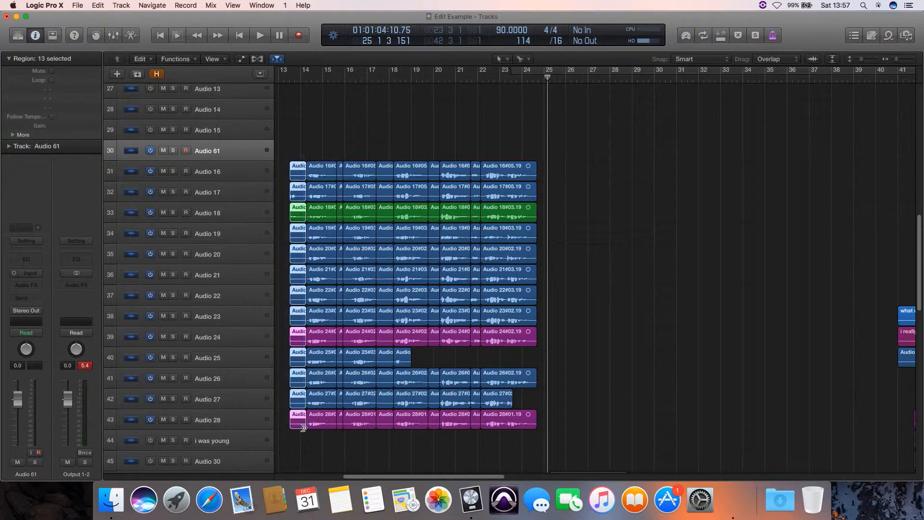
key("BackSpace")
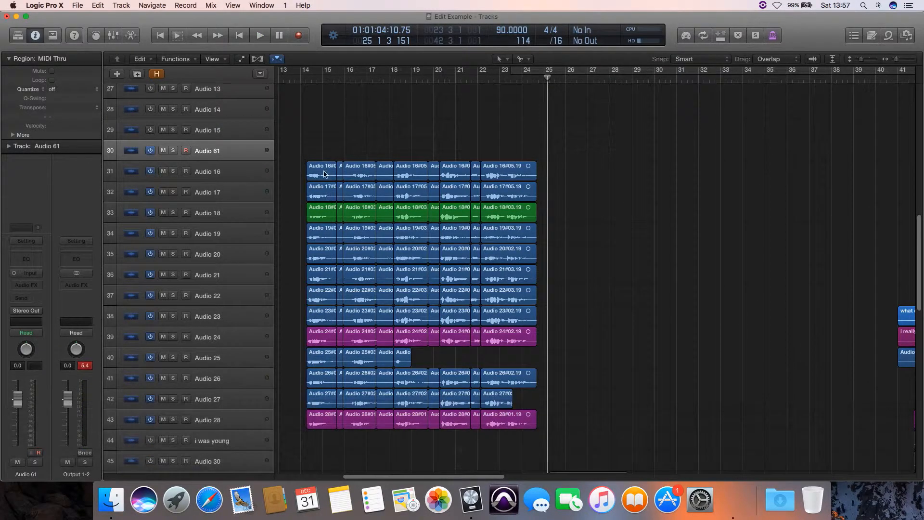
Select all the remaining split pieces on Audio 16 to Audio 28 and mute them
left_click(315, 169)
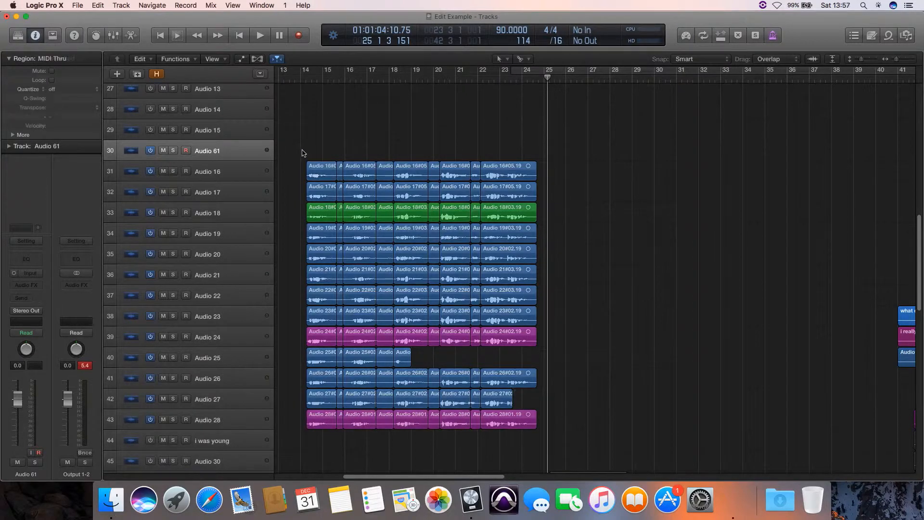
left_click_drag(302, 151, 512, 389)
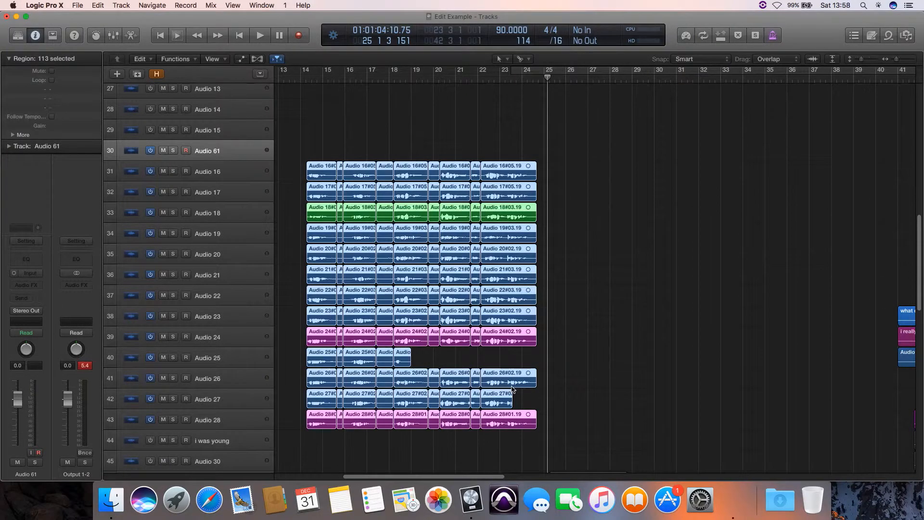
key("ctrl+m")
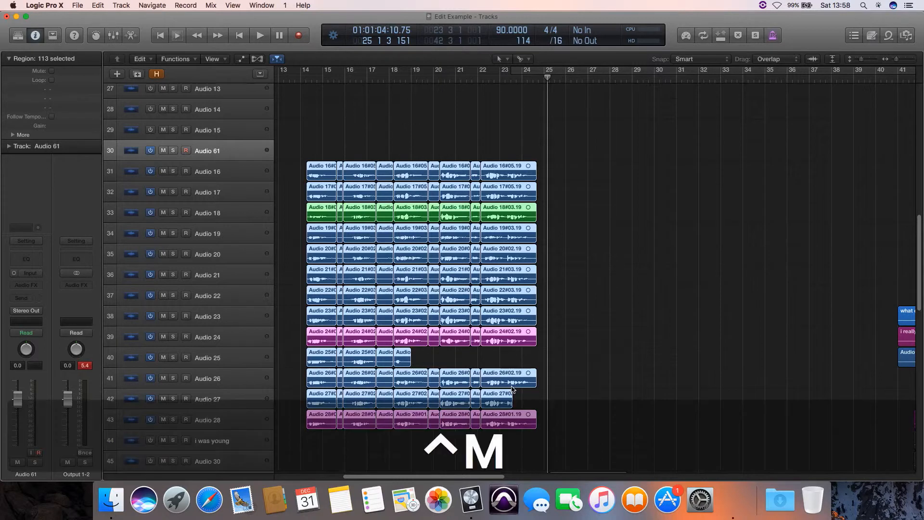
left_click(319, 130)
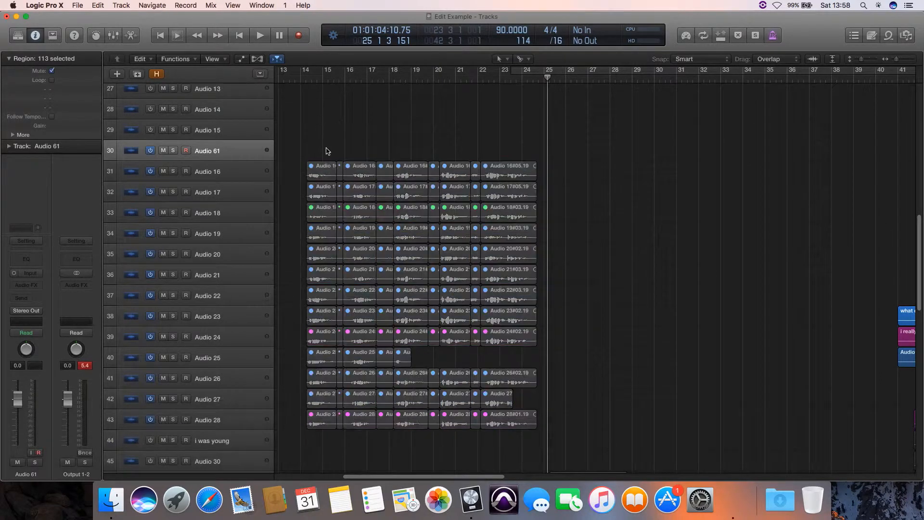
Unmute the Audio 16 piece starting near bar 14, the Audio 18 piece near bar 16 and the Audio 20 piece near bar 18
left_click(324, 168)
key("ctrl+m")
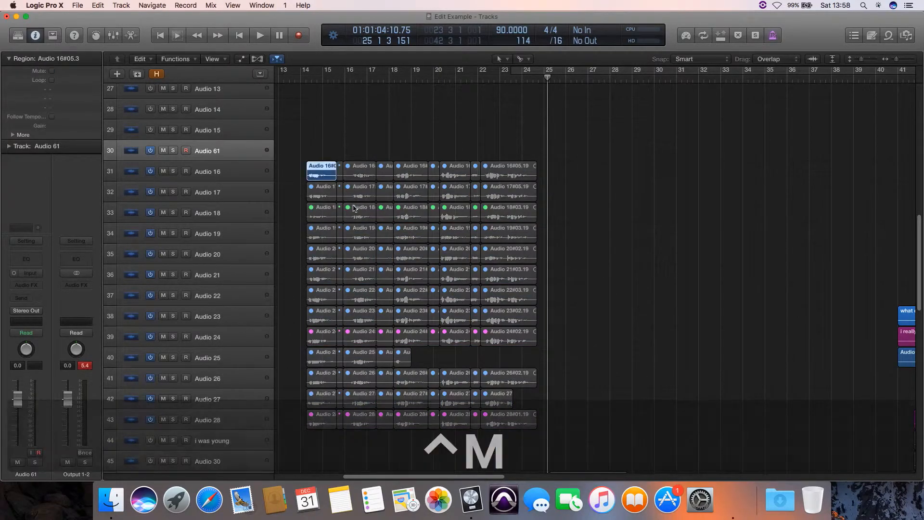
left_click(360, 212)
key("ctrl+m")
left_click(412, 247)
key("ctrl+m")
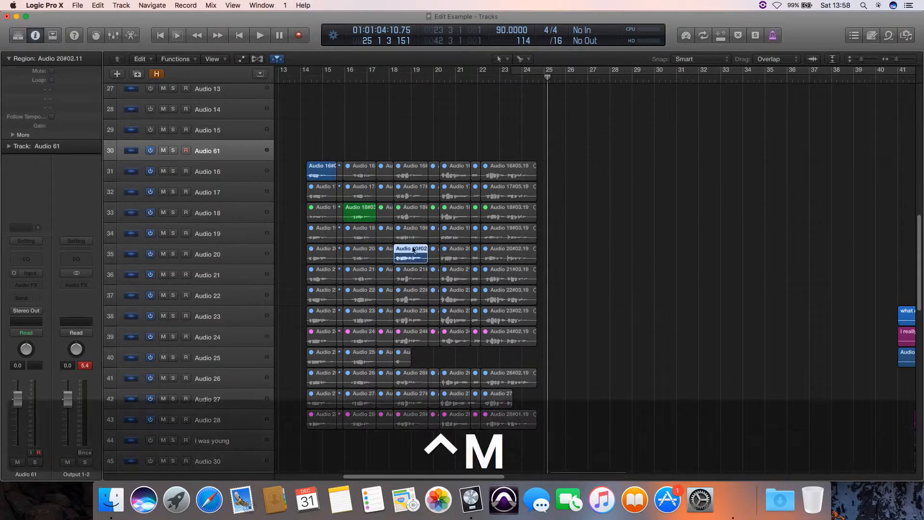
Unmute the short Audio 17 piece before bar 22, the Audio 22 piece starting near bar 20 and the last piece on Audio 24
left_click(458, 251)
key("m")
key("ctrl+m")
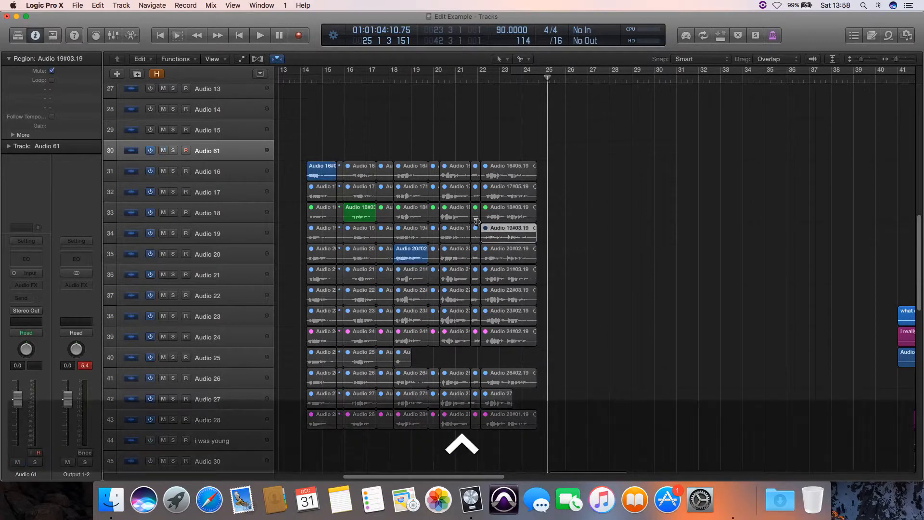
left_click(476, 191)
key("m")
key("ctrl+m")
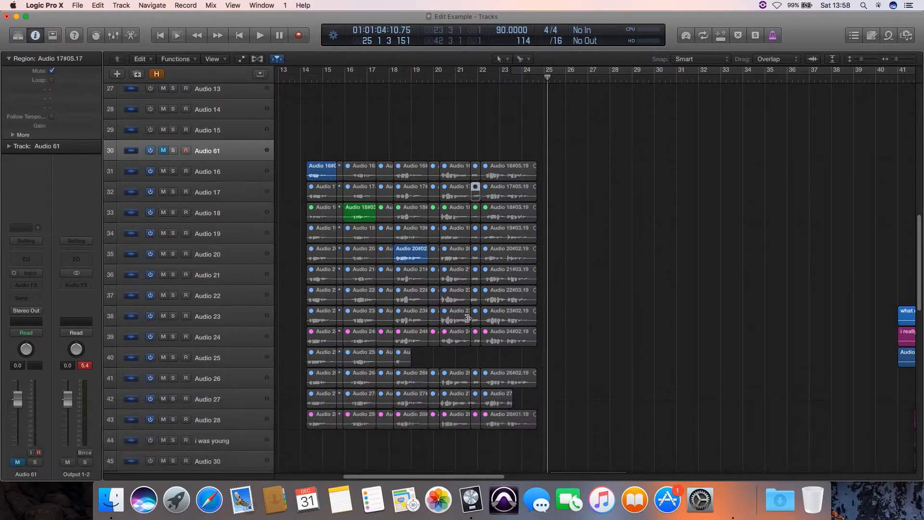
key("ctrl+m")
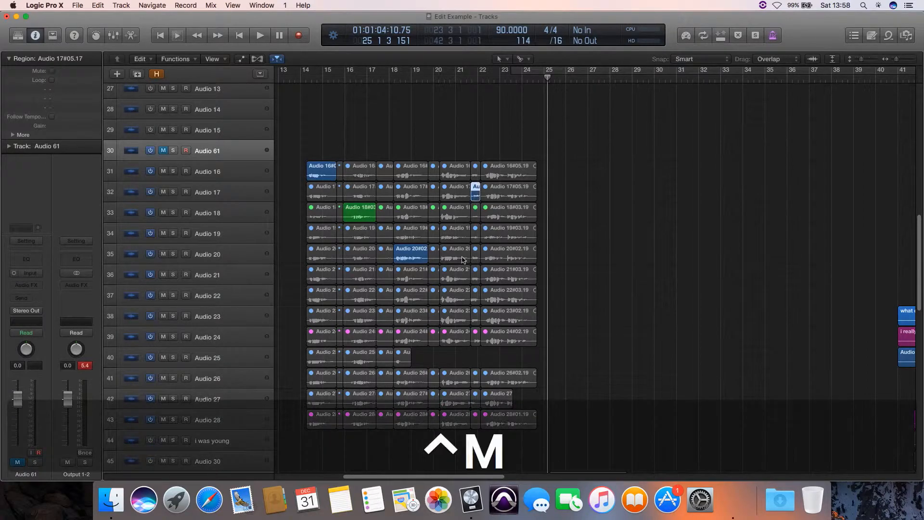
left_click(460, 294)
key("ctrl+m")
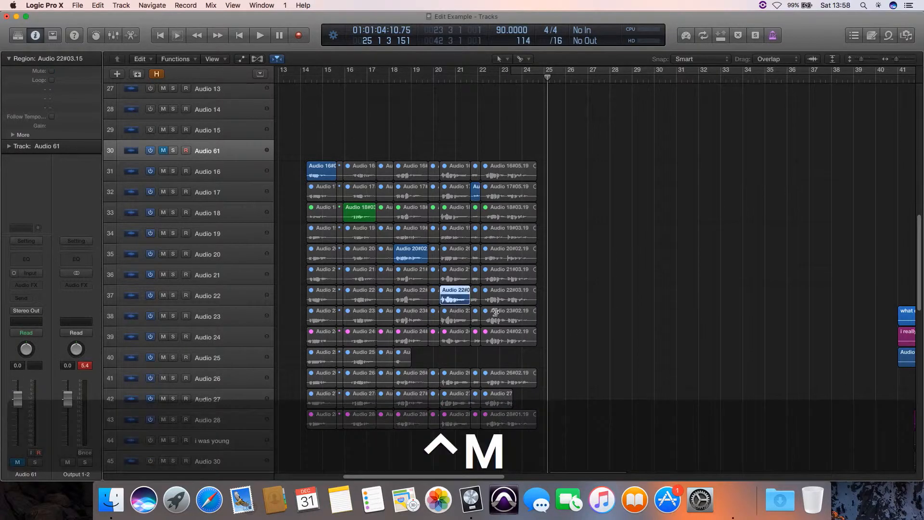
left_click(511, 339)
key("ctrl+m")
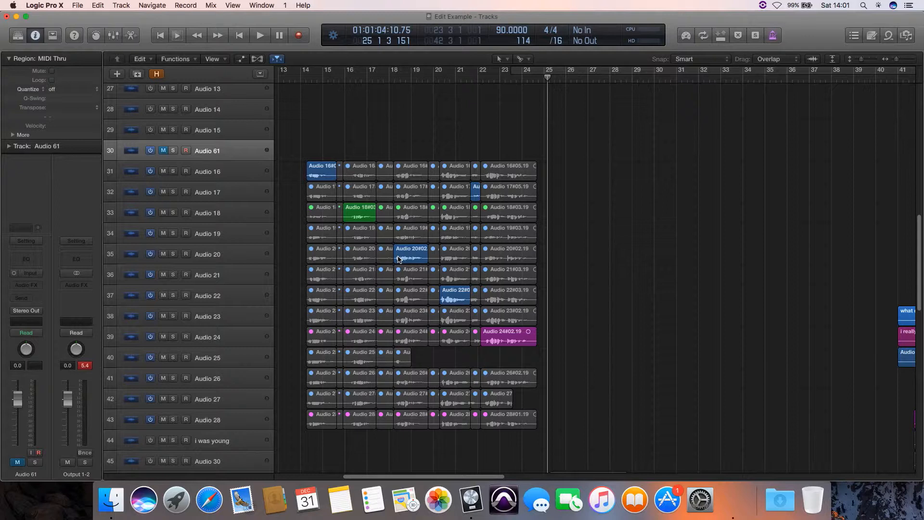
Create one new audio track with no input and output 1 + 2 below Audio 61
key("super+shift+n")
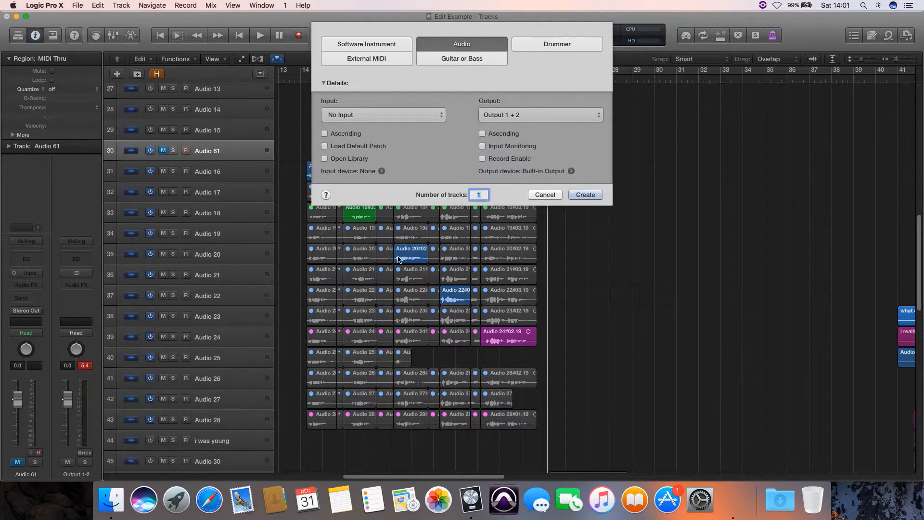
key("Return")
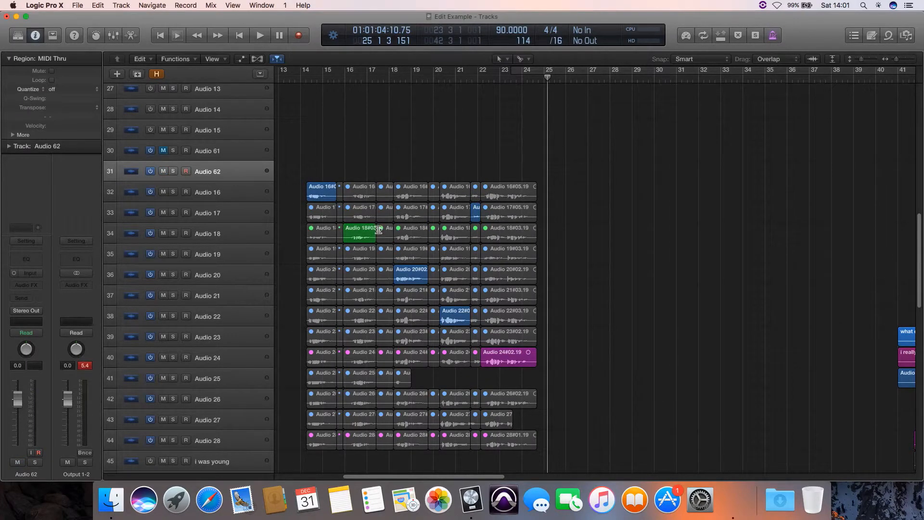
Look up "move regions" in the key commands, assign Shift+Cmd+T to Move Selected Regions to Selected Track, accept the lower-priority conflict, and close the editor
key("alt+k")
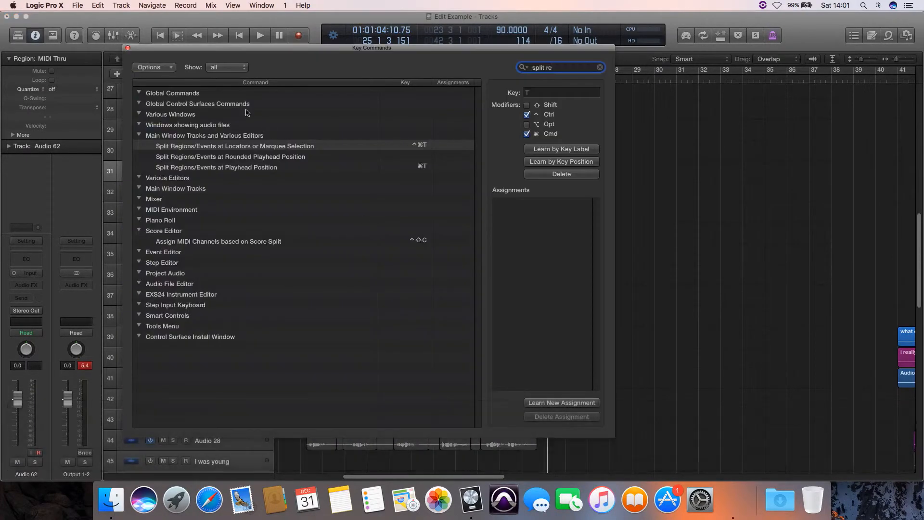
left_click_drag(554, 68, 522, 67)
type("mo")
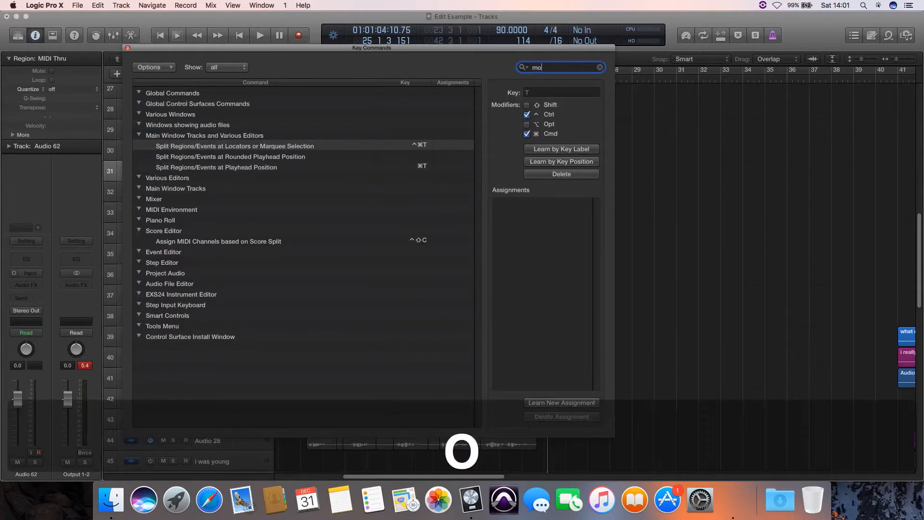
type("ve regions")
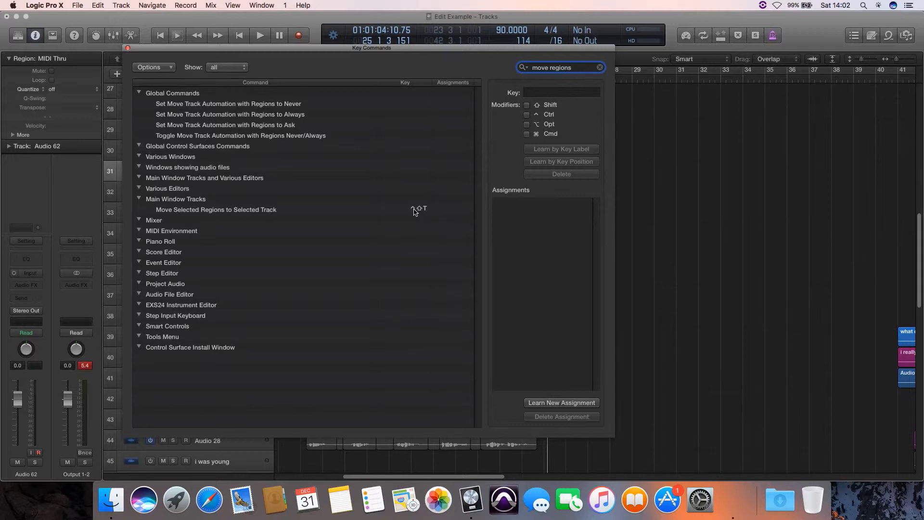
left_click(255, 212)
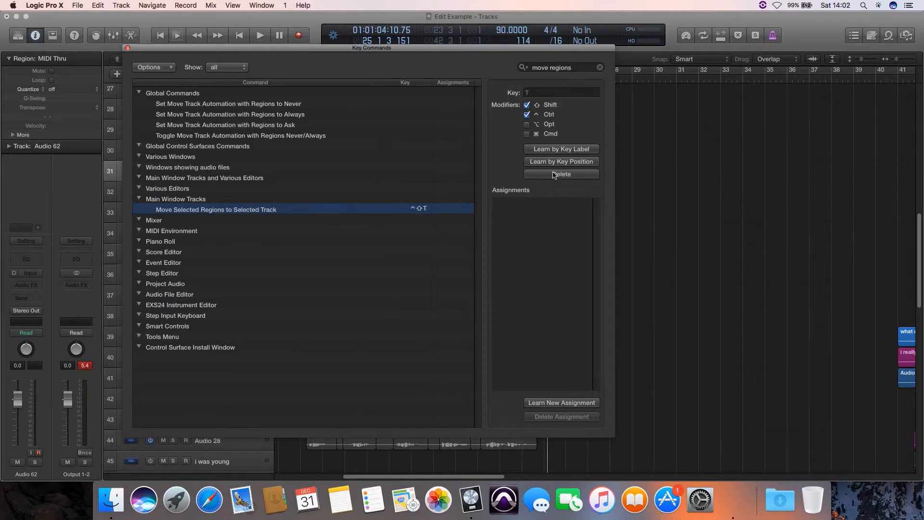
left_click(566, 149)
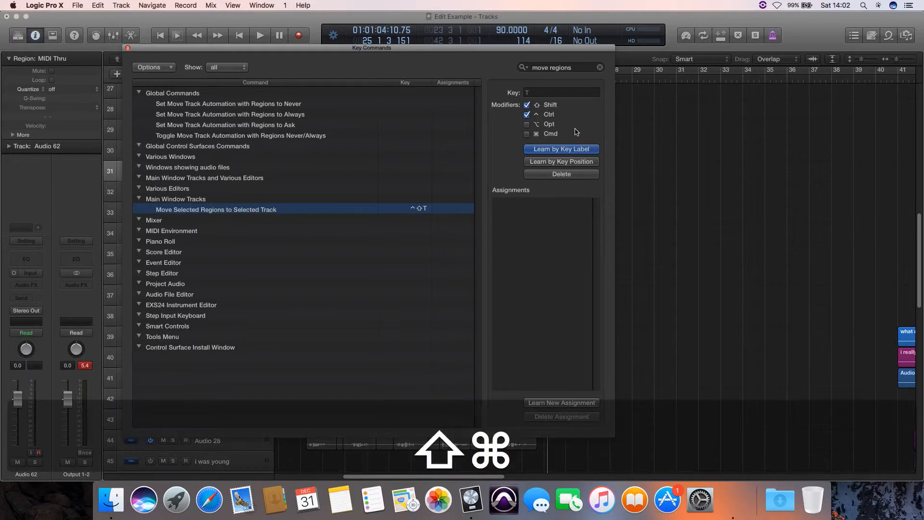
key("super+shift+t")
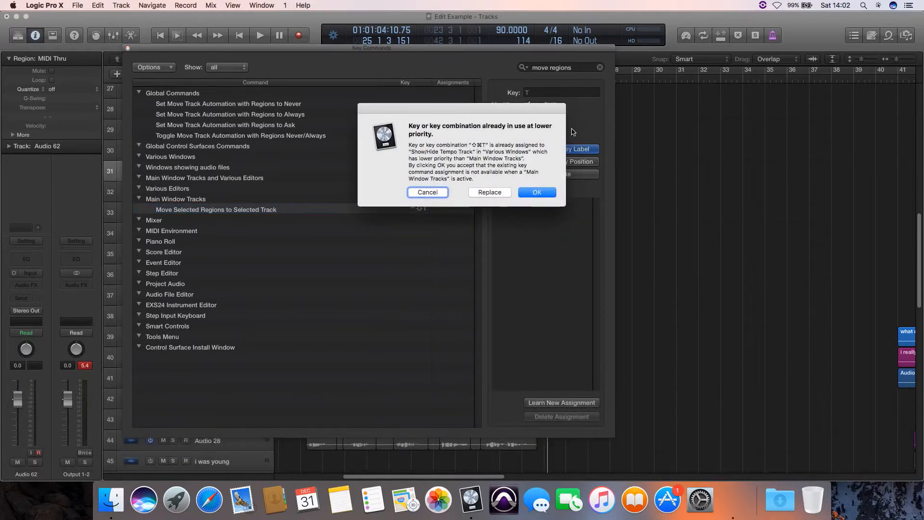
left_click(545, 194)
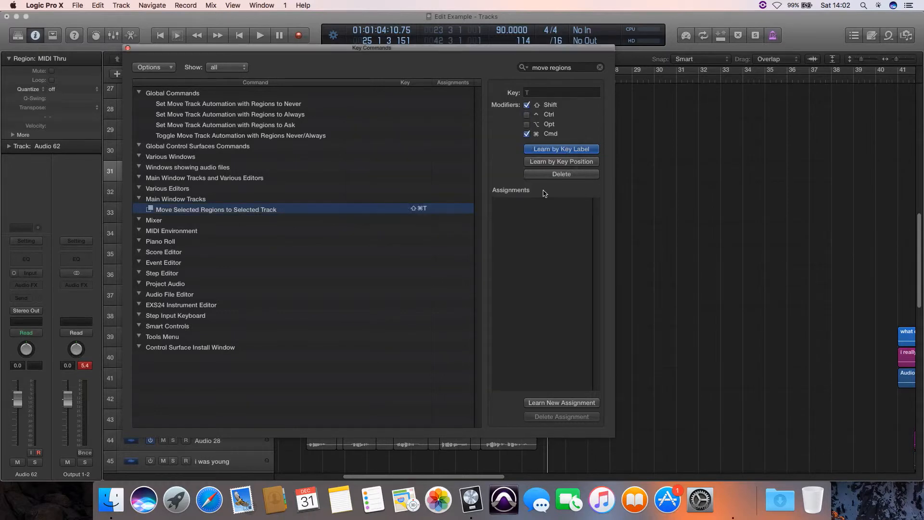
left_click(128, 47)
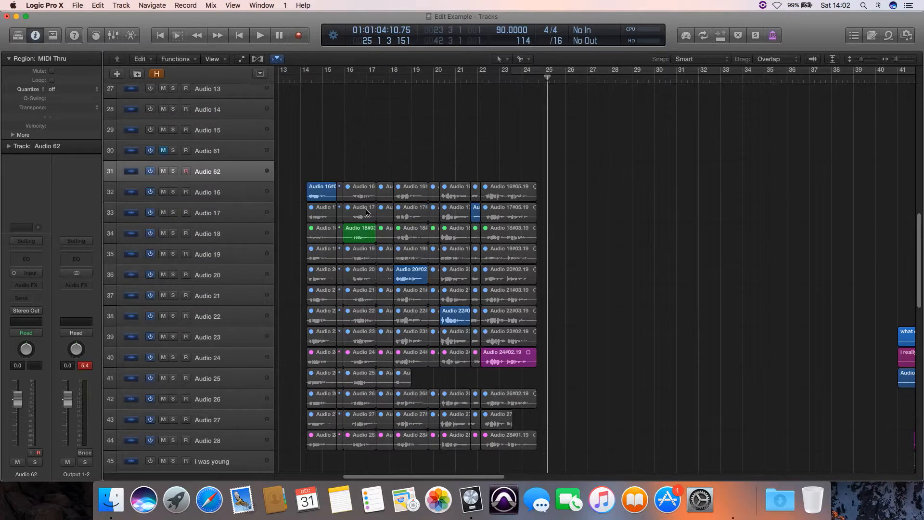
Select the six unmuted pieces on Audio 16, 18, 20, 22, 17 and 24 and move them onto the Audio 62 track
left_click(327, 191)
left_click(365, 235, "shift")
left_click(415, 276, "shift")
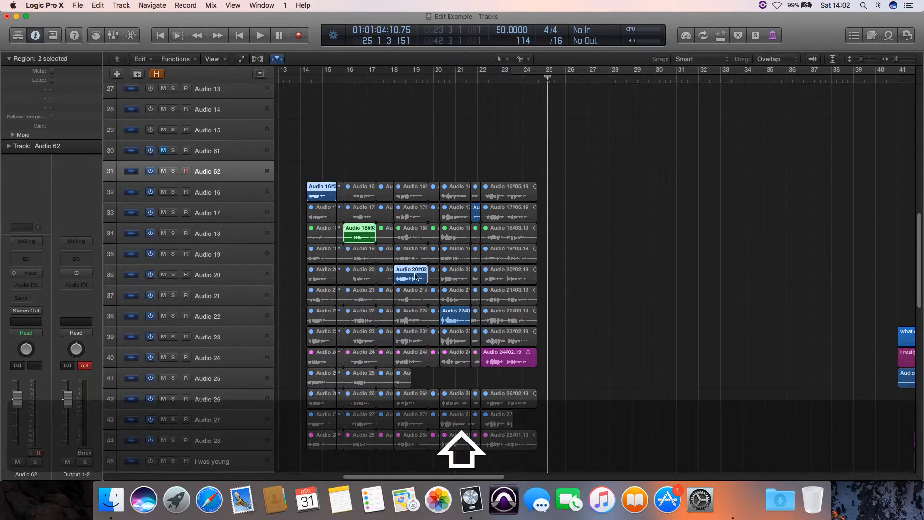
left_click(450, 314, "shift")
left_click(477, 210, "shift")
left_click(520, 365, "shift")
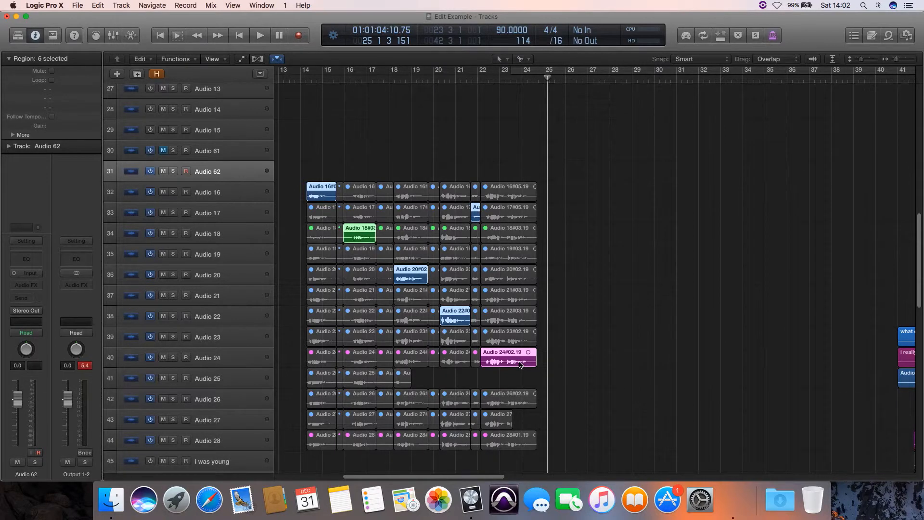
key("super+shift+t")
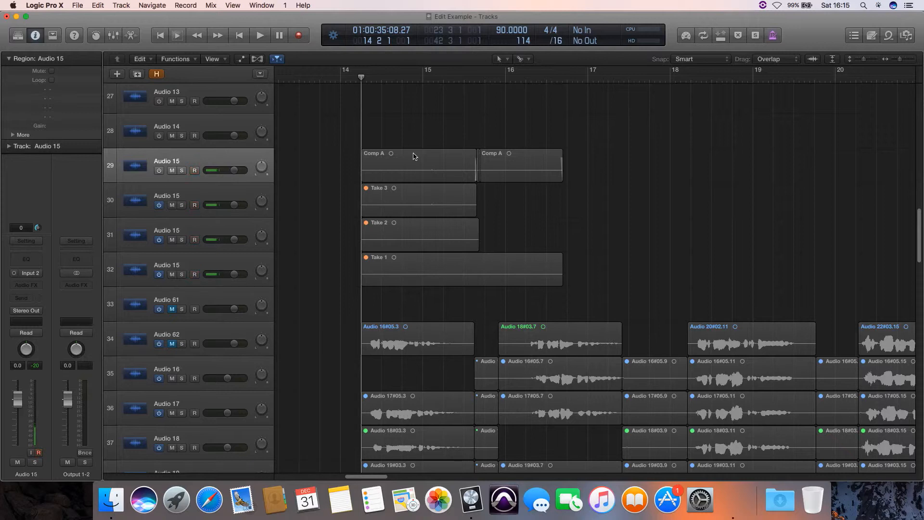
Look up "click" and "metro" in the key commands to find the metronome click shortcut, and close the editor
key("alt+k")
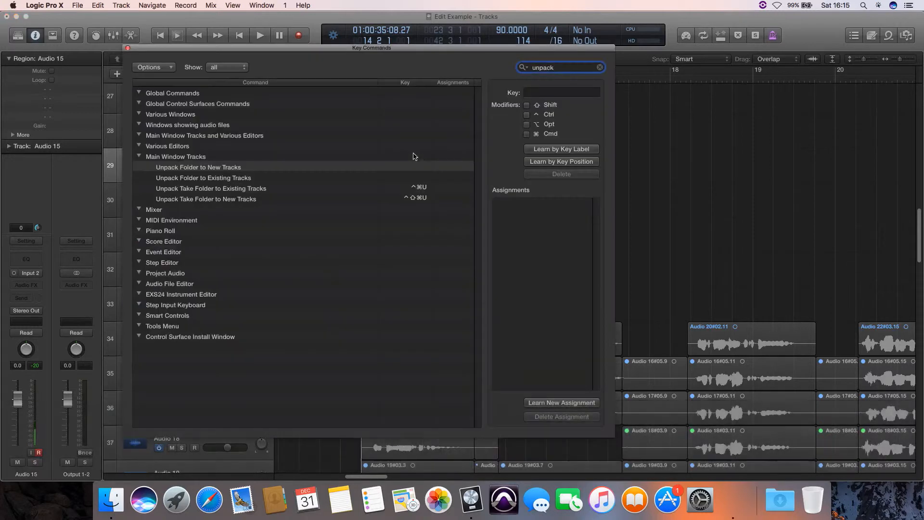
key("BackSpace")
key("BackSpace")
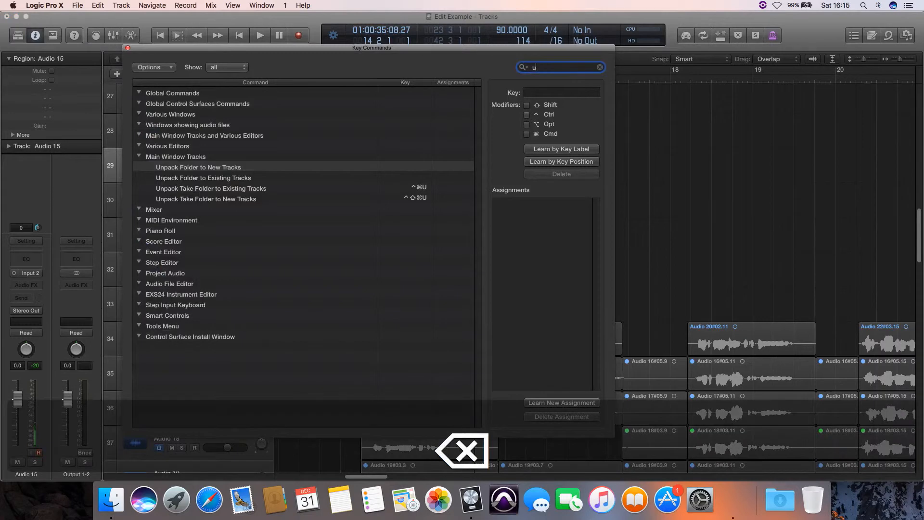
key("BackSpace")
type("cli")
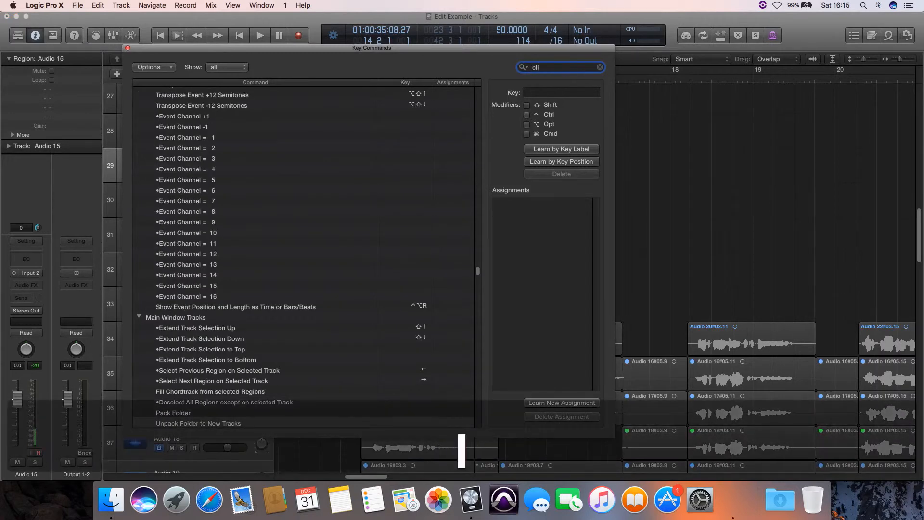
type("ck")
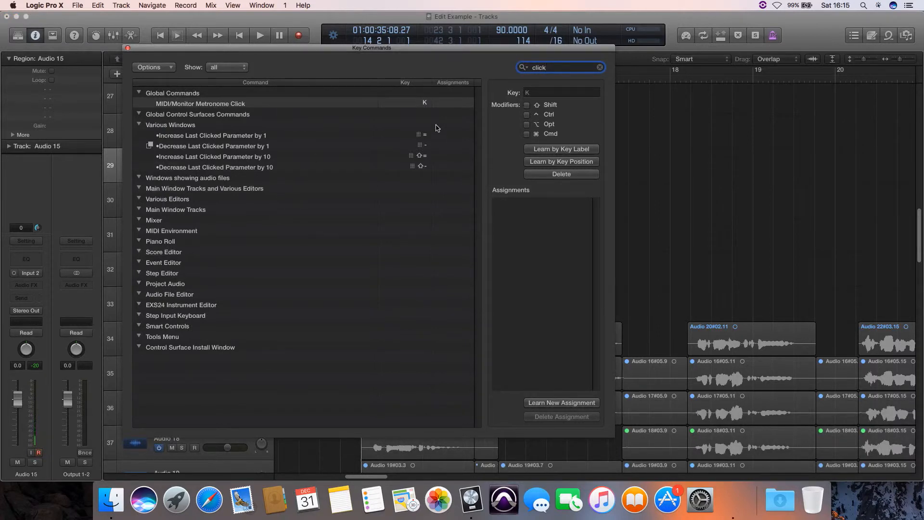
left_click_drag(561, 68, 503, 68)
type("metro")
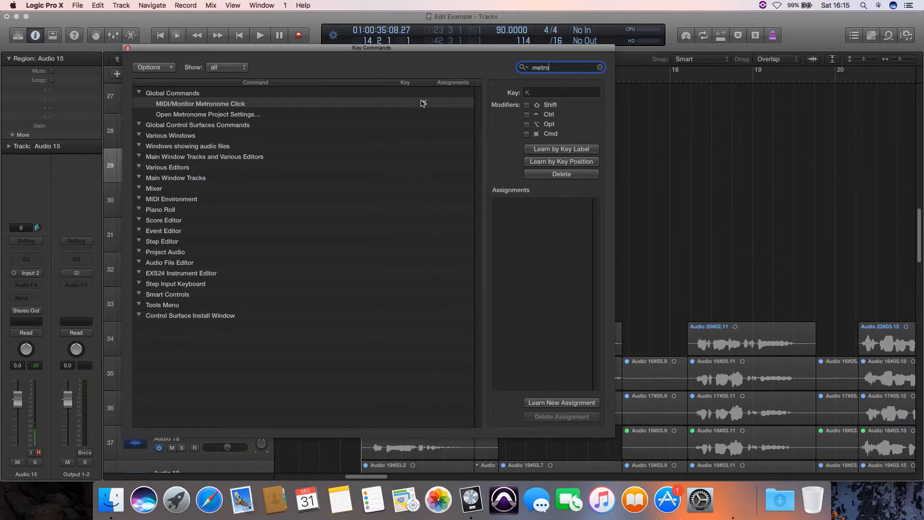
left_click(128, 48)
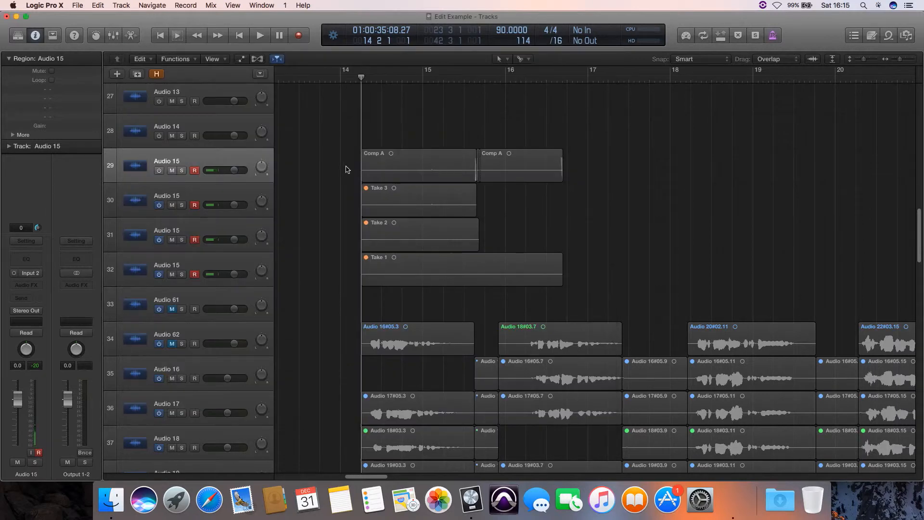
Play from bar 14, toggling the metronome click during playback, and return the playhead to the start of the regions
key("space")
key("k")
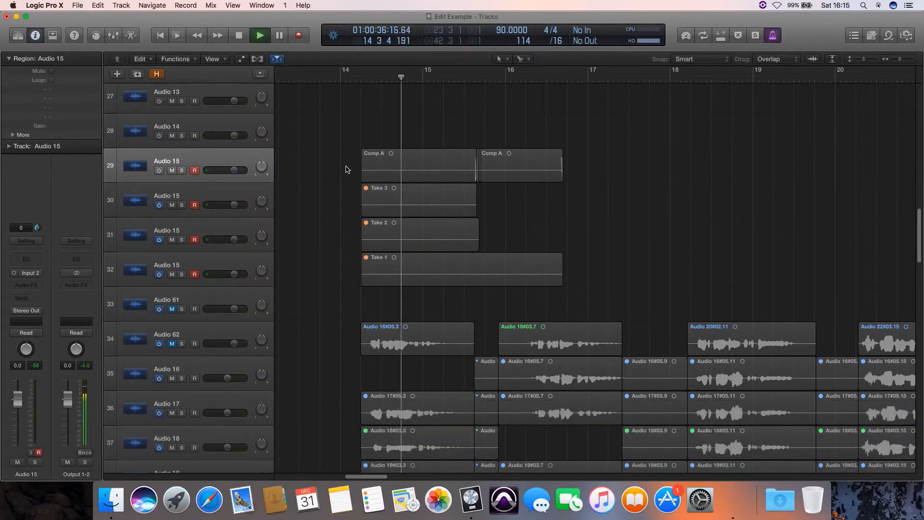
key("k")
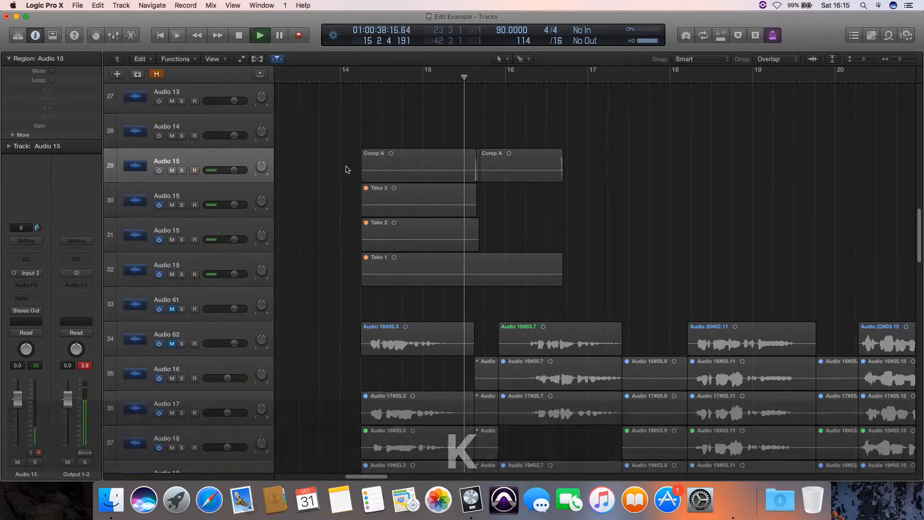
key("space")
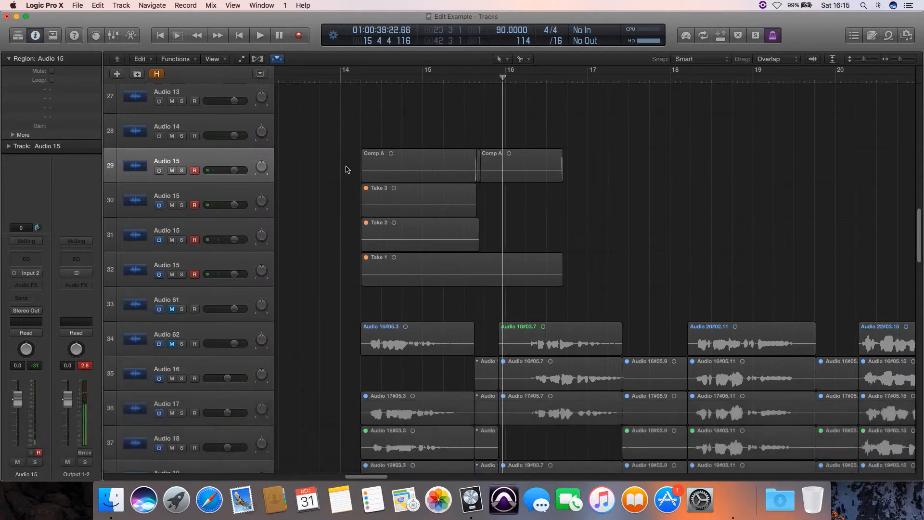
key("k")
key("Return")
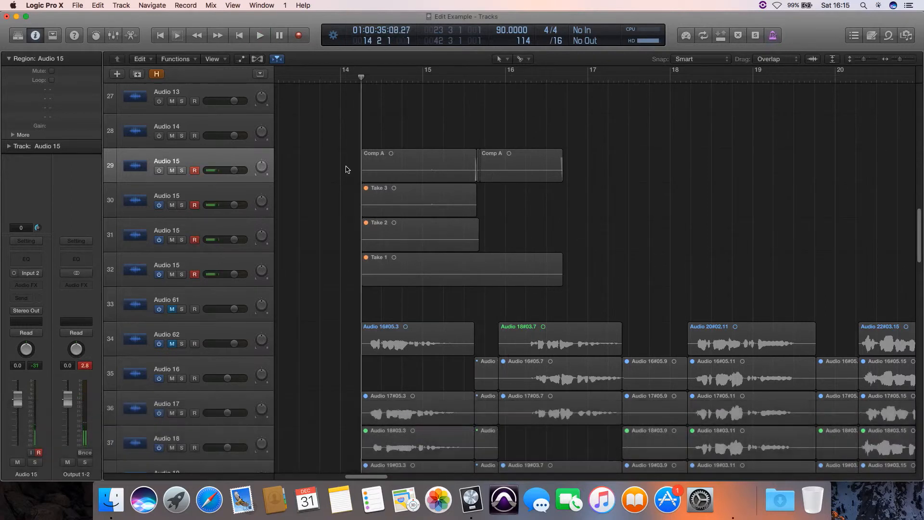
Look up "low latency" in the key commands, assign Cmd+L to Toggle Low Latency Mode, replacing the conflicting assignment, and close the editor
key("alt+k")
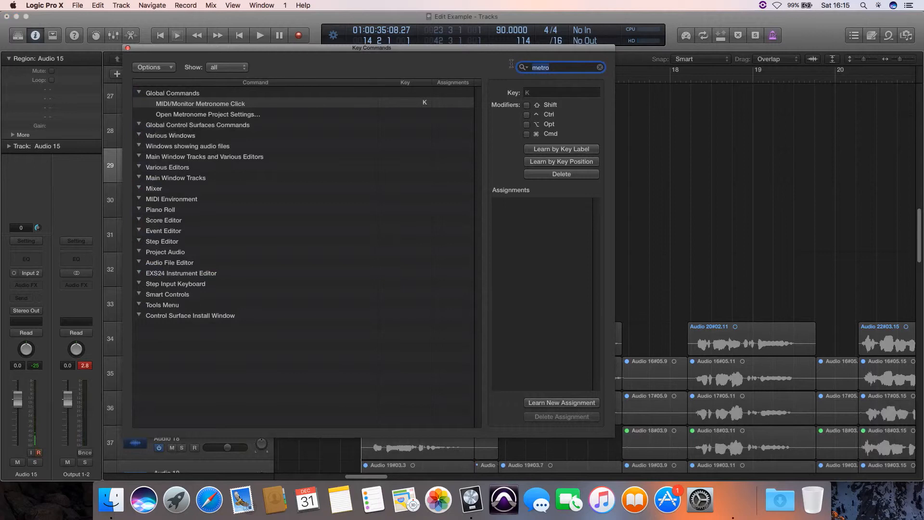
type("l")
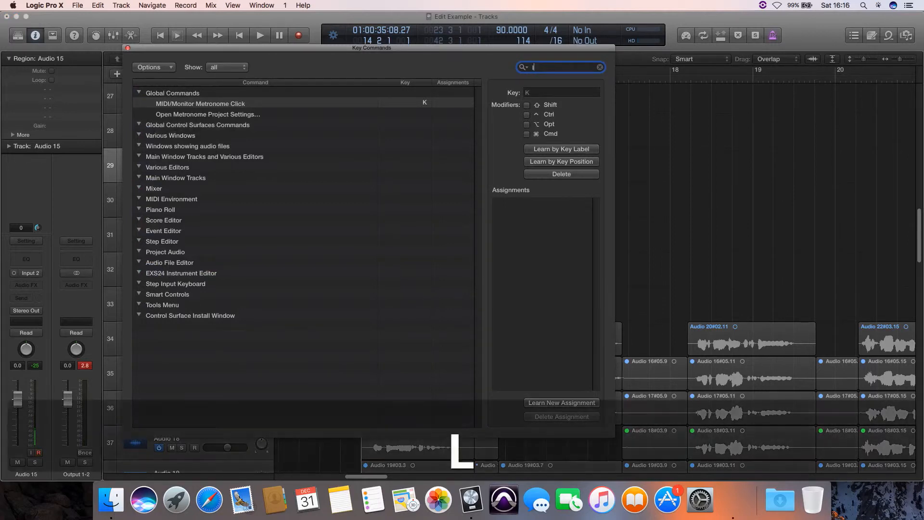
type("ow la")
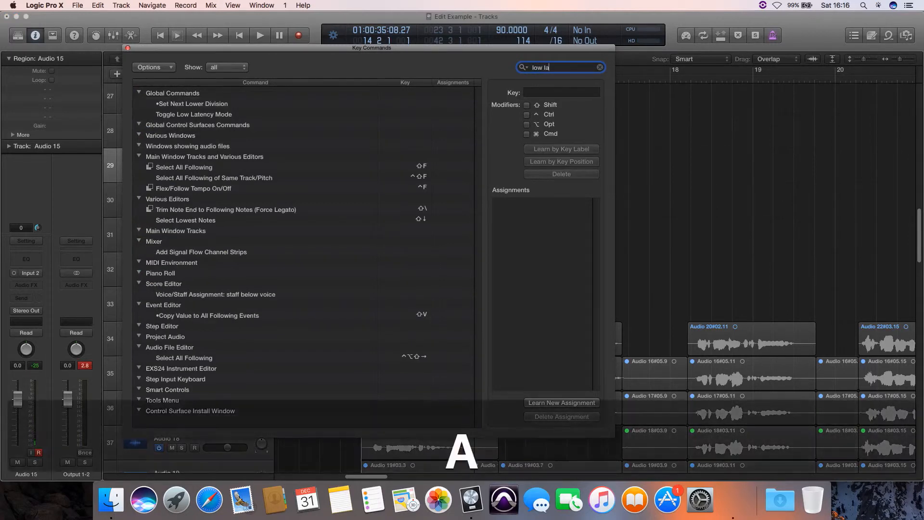
type("tency")
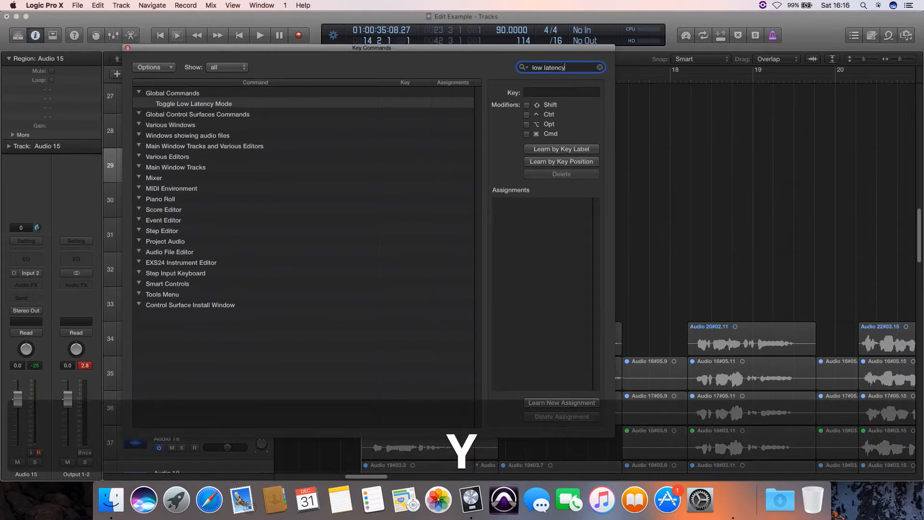
left_click(412, 106)
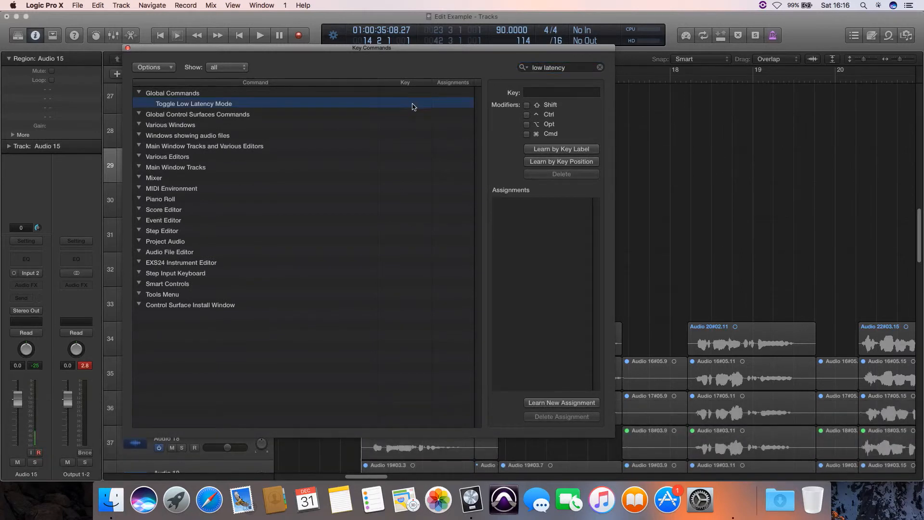
left_click(577, 151)
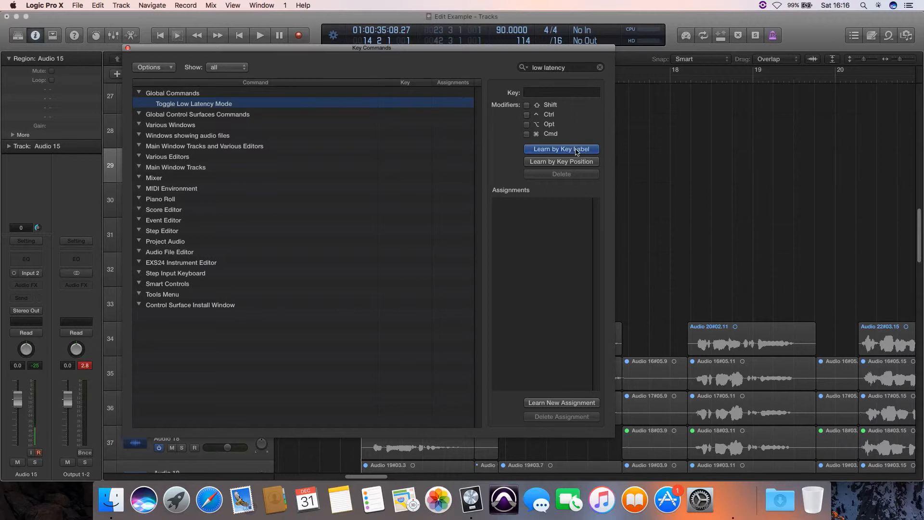
key("super+l")
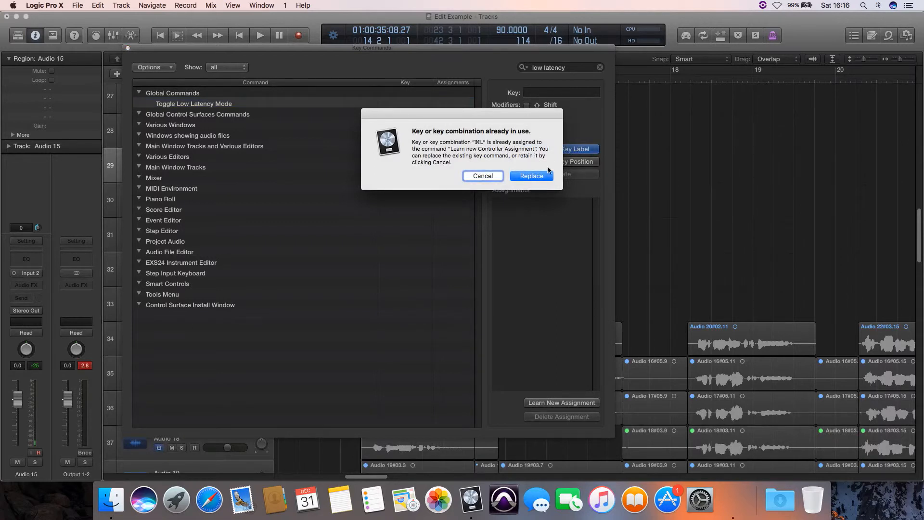
left_click(535, 176)
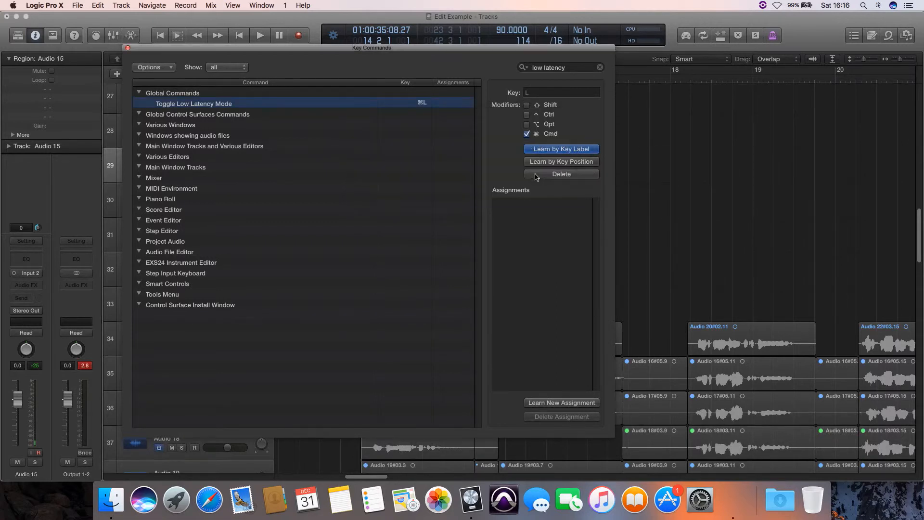
left_click(128, 48)
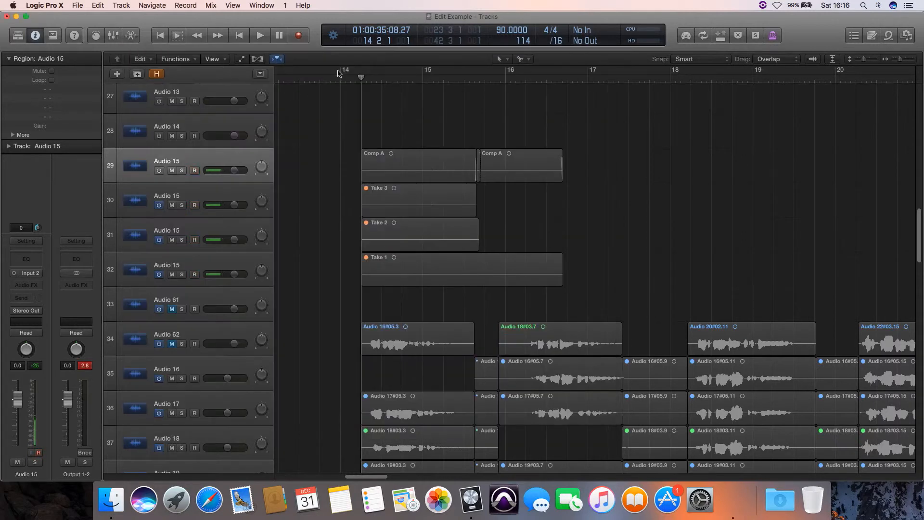
Set a cycle range from bar 14 to bar 19 and record a short take on the first Audio 15 track
left_click_drag(343, 72, 736, 104)
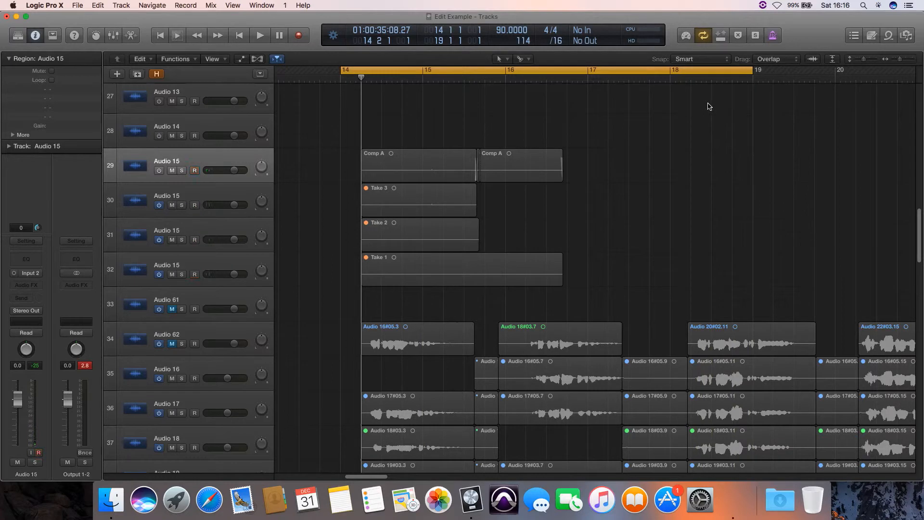
key("KP_Multiply")
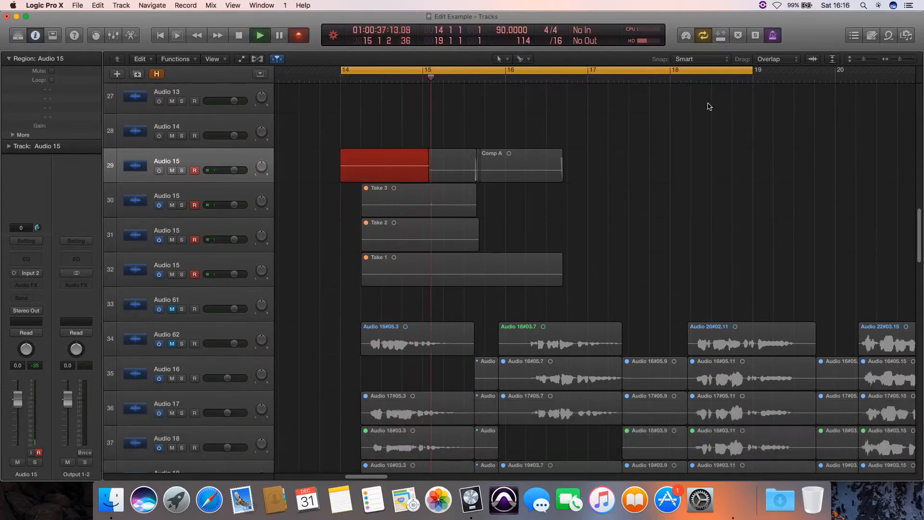
key("space")
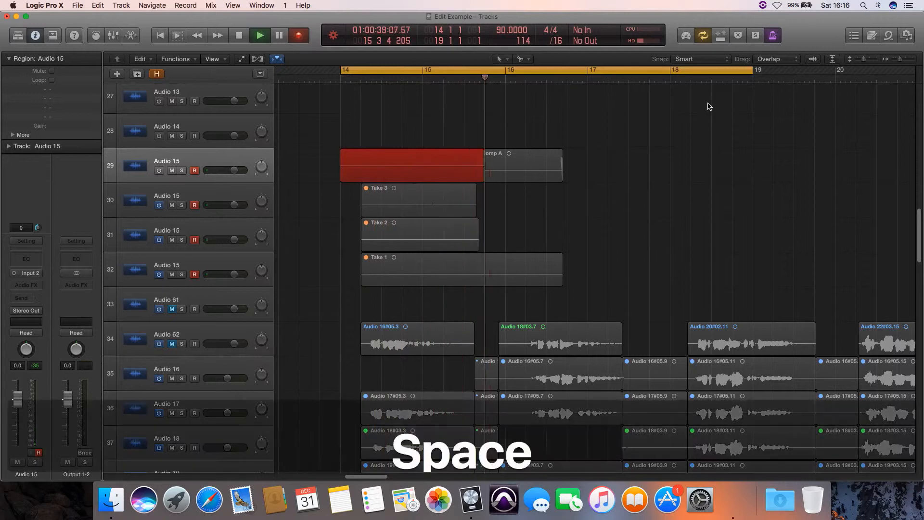
Toggle Low Latency Mode on and off repeatedly with its new key command, leaving it on
key("super+l")
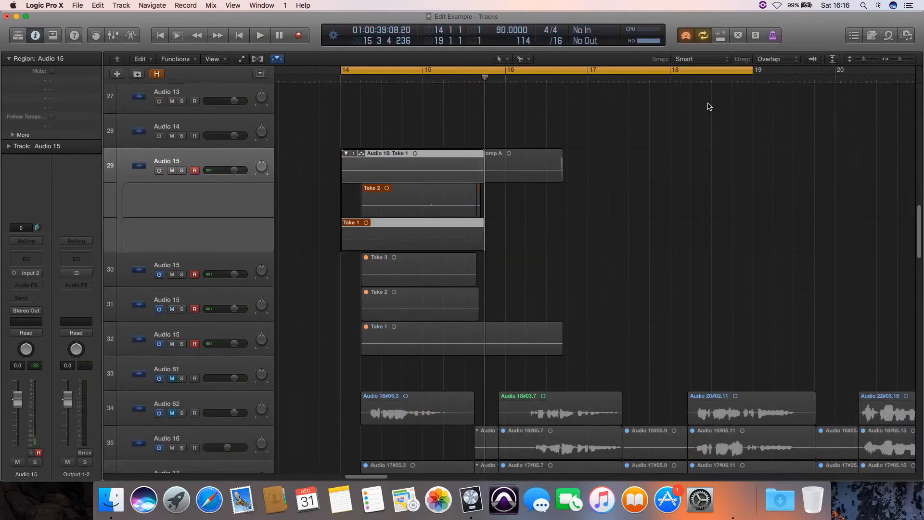
key("super+l")
key("super+l")
key("super+l")
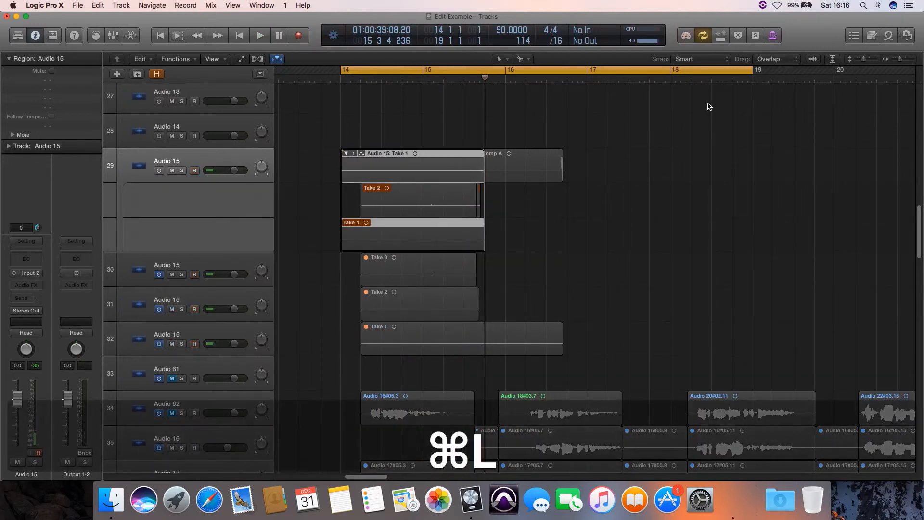
key("super+l")
key("super+l")
key("super+l")
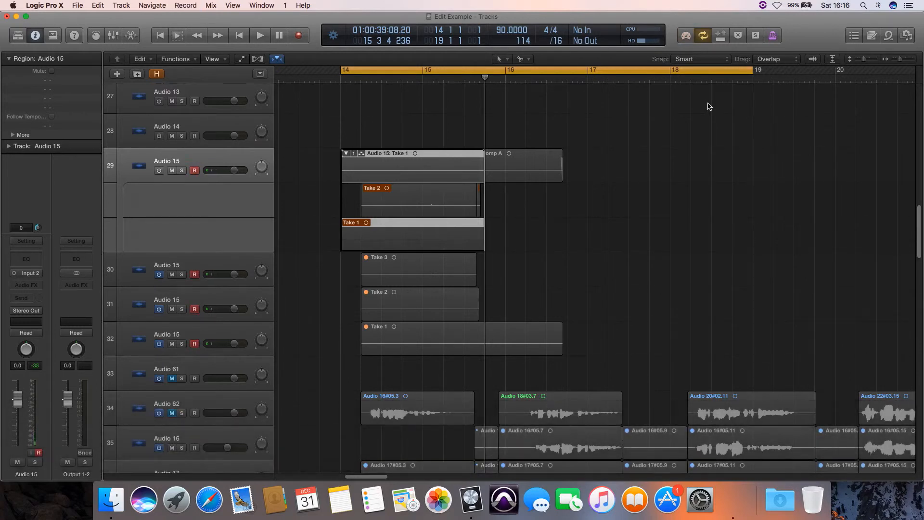
key("super+l")
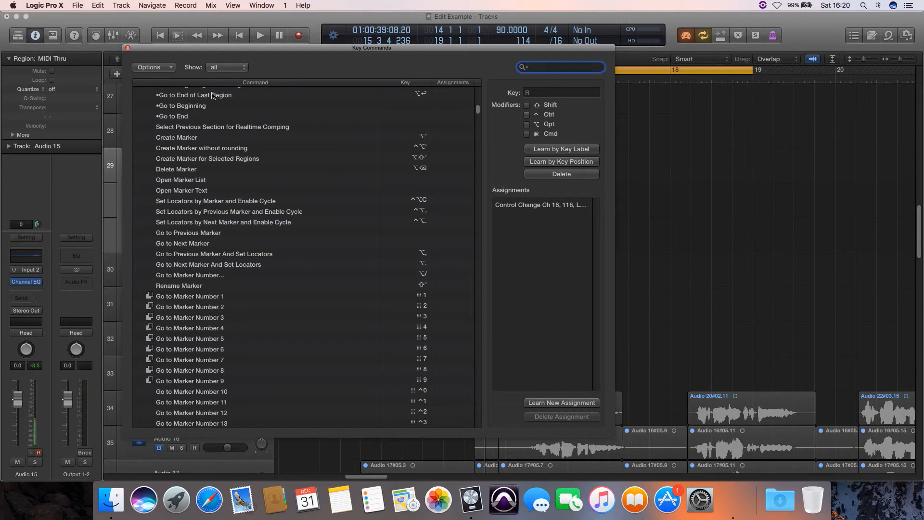
Initialize all key commands and collapse the Global Commands, Global Control Surfaces Commands and Various Windows groups
left_click(169, 67)
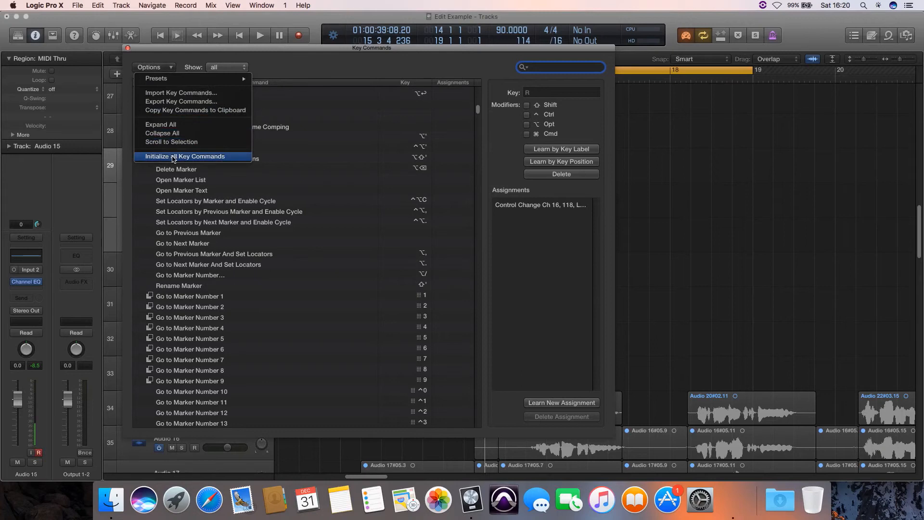
left_click(174, 157)
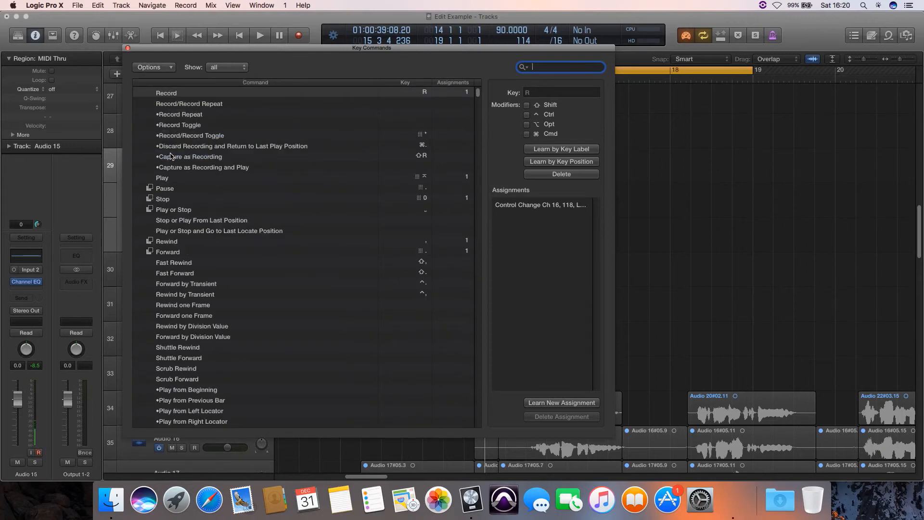
scroll(171, 157, "up", 1)
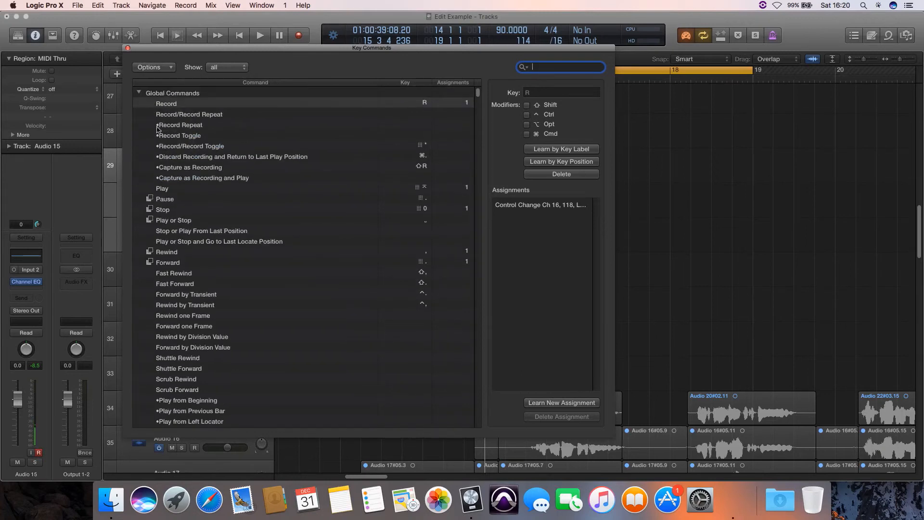
left_click(139, 93)
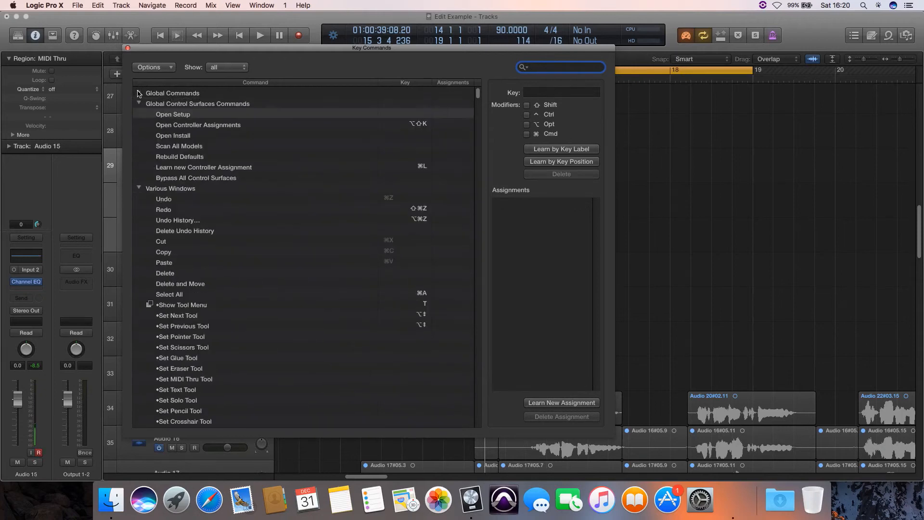
left_click(139, 103)
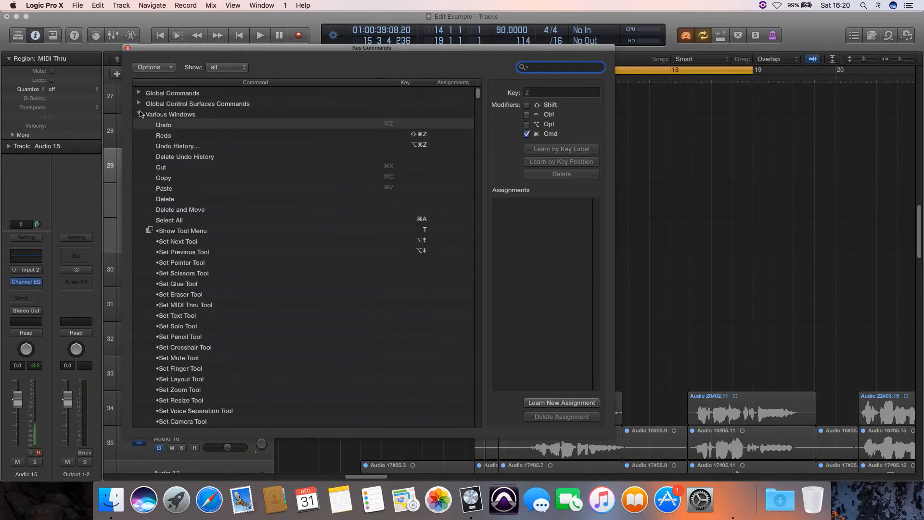
left_click(139, 114)
Export the key commands to the Key Commands folder as "sp keys"
left_click(158, 67)
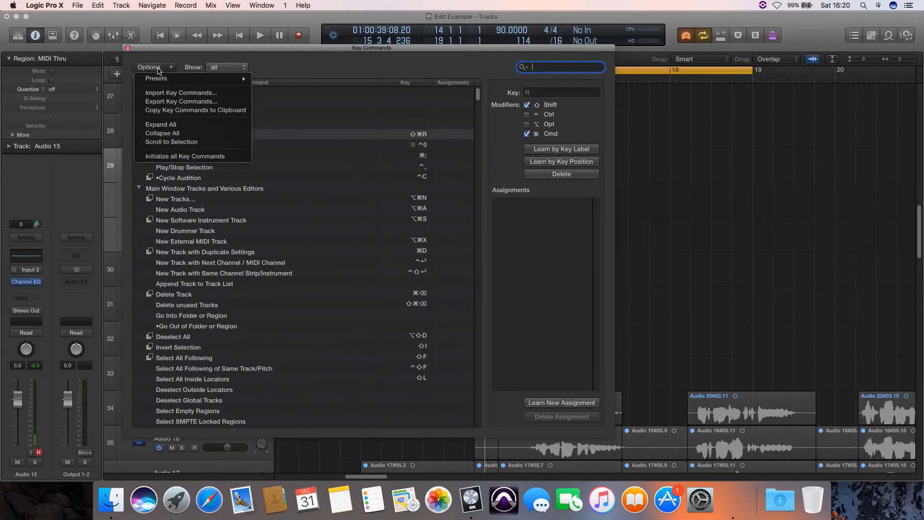
left_click(179, 102)
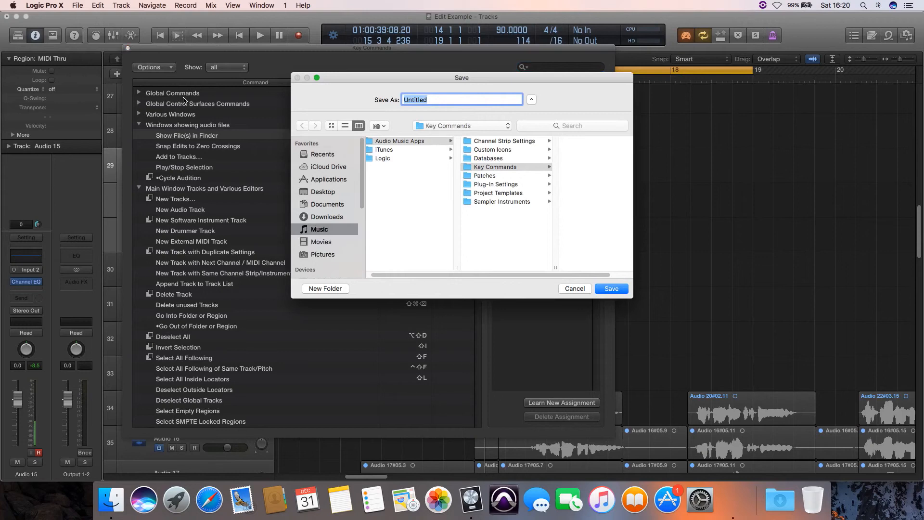
type("sp keys")
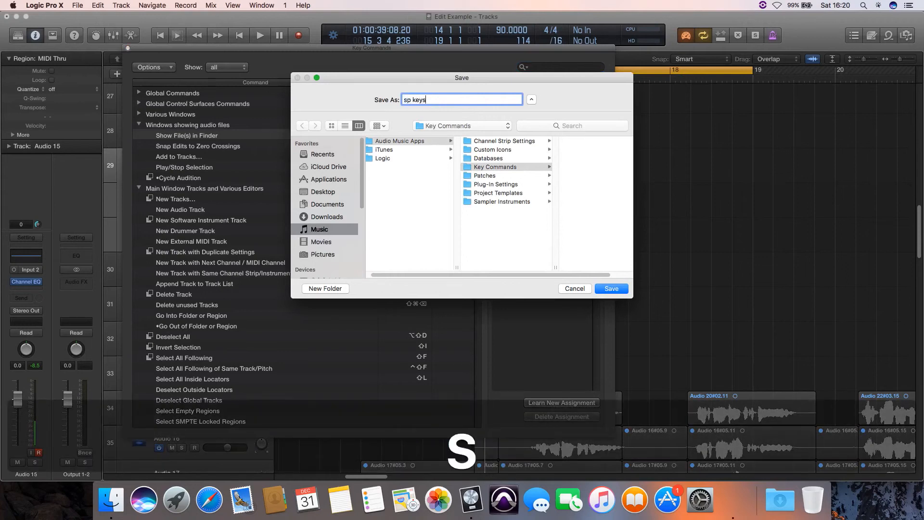
key("Return")
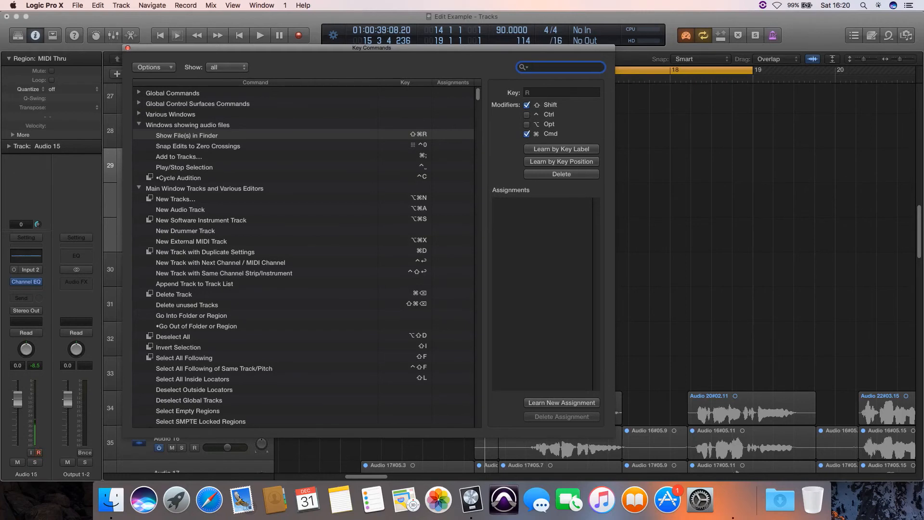
Import the key command set from the file sp keys.logikcs
left_click(158, 68)
left_click(174, 92)
left_click(403, 98)
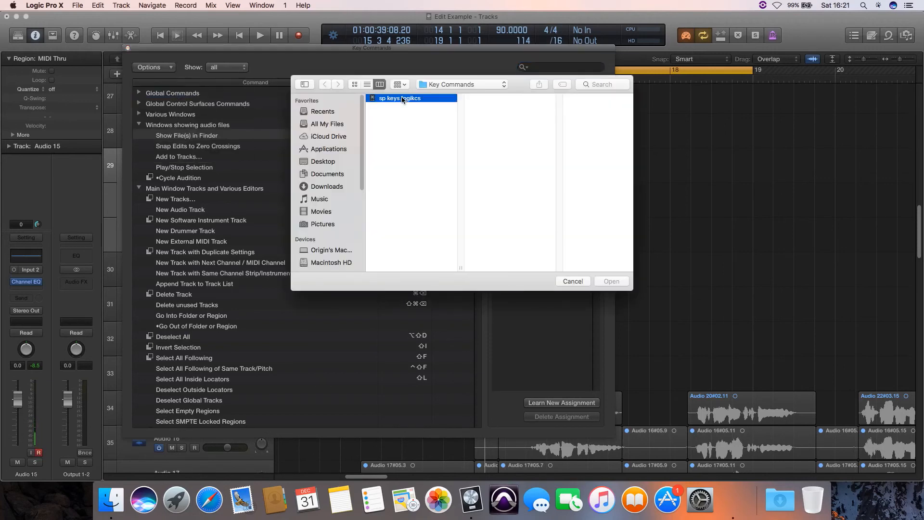
double_click(402, 98)
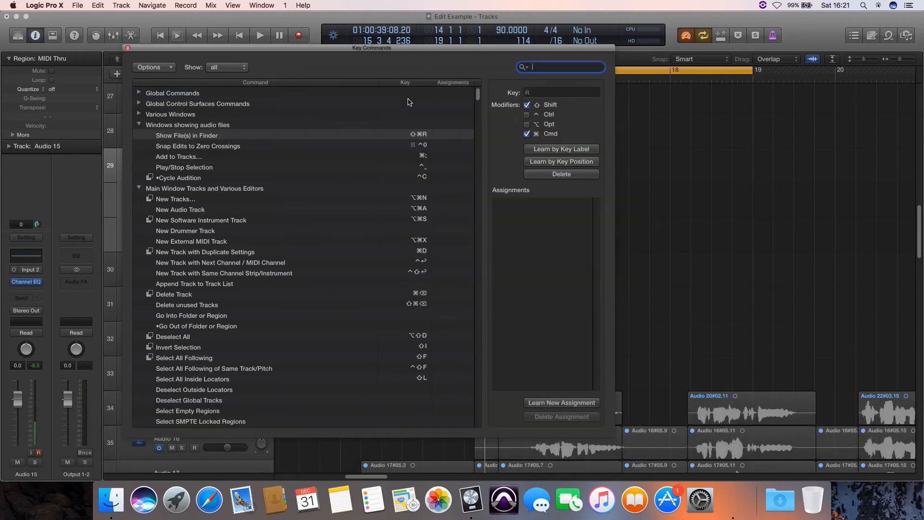